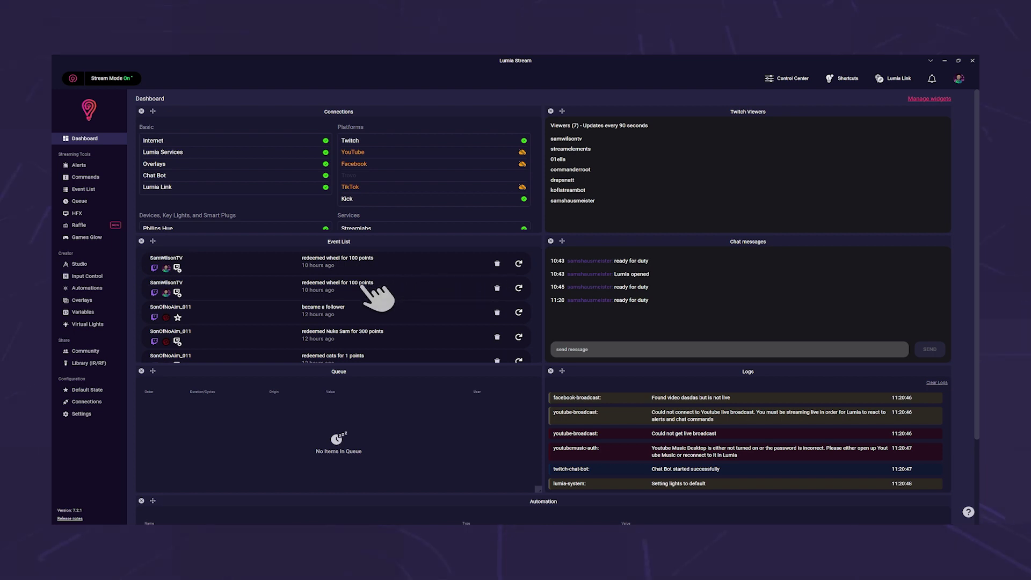
Create a new overlay named "Spotify alert" with 1080p resolution
click(113, 301)
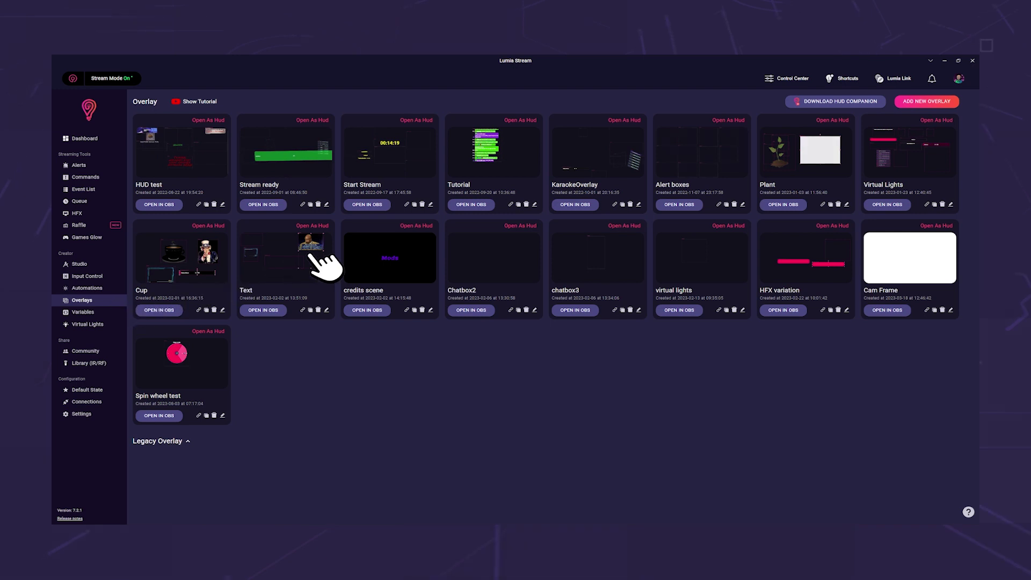
click(937, 102)
text(Spotify alert)
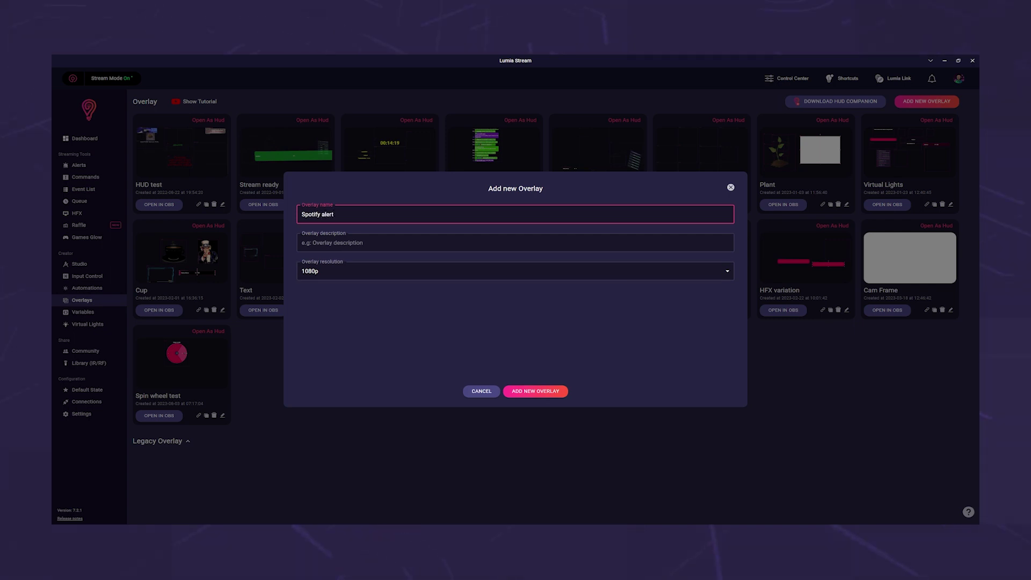
click(535, 391)
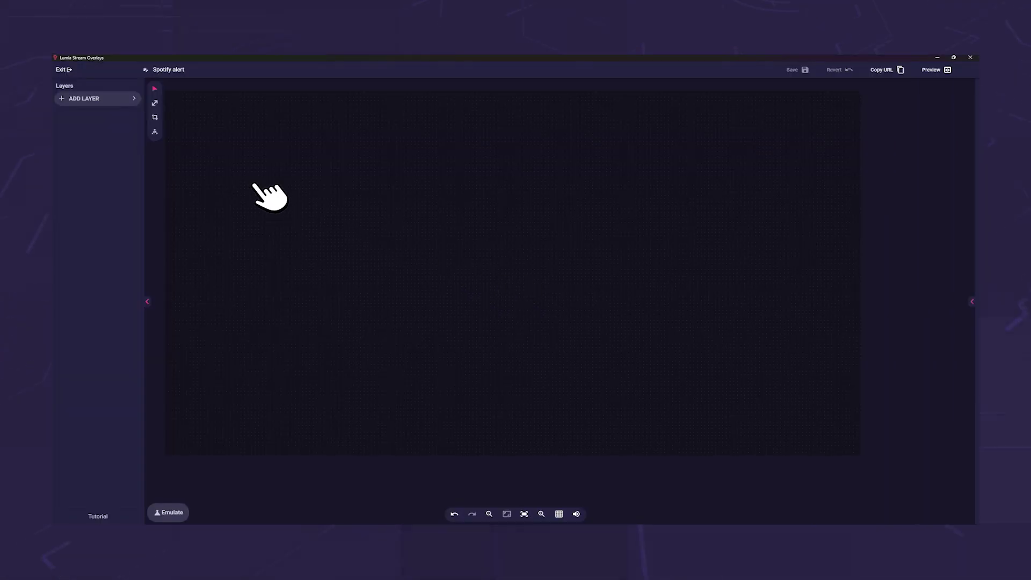
Add an Alert layer to the overlay
click(123, 102)
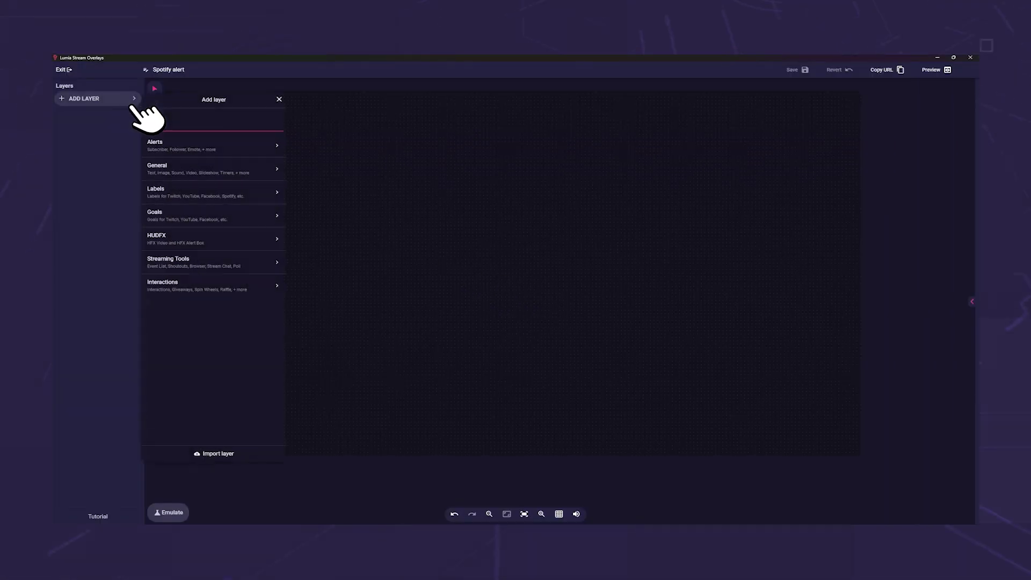
click(156, 143)
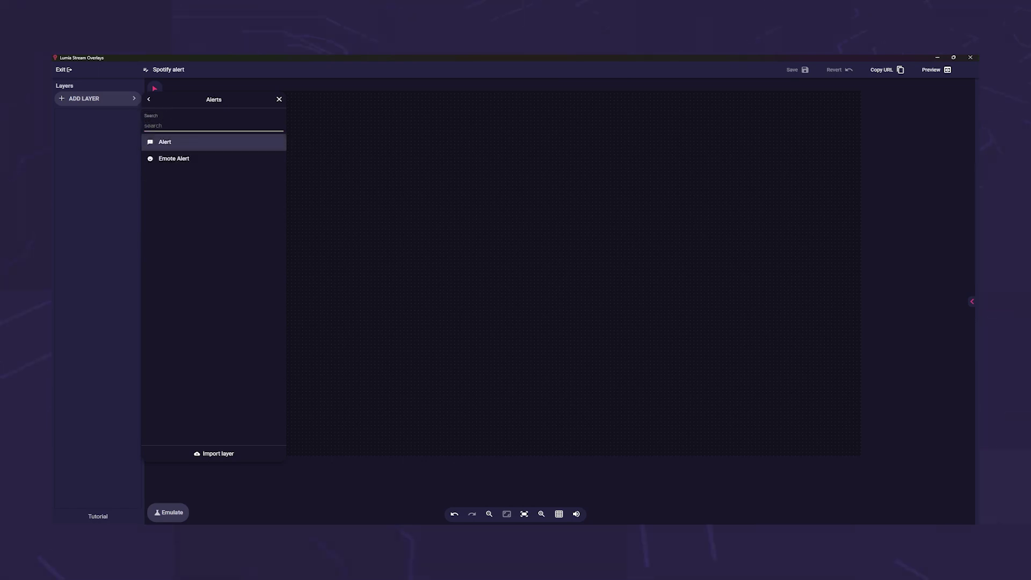
click(156, 142)
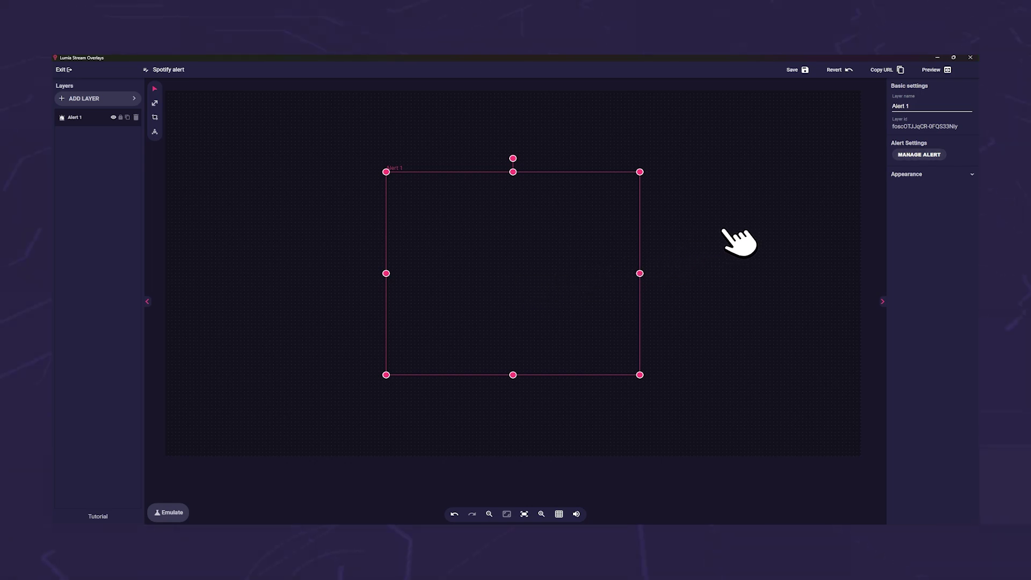
Add the Spotify Switch Song alert type to the alert layer's managed alerts
click(917, 155)
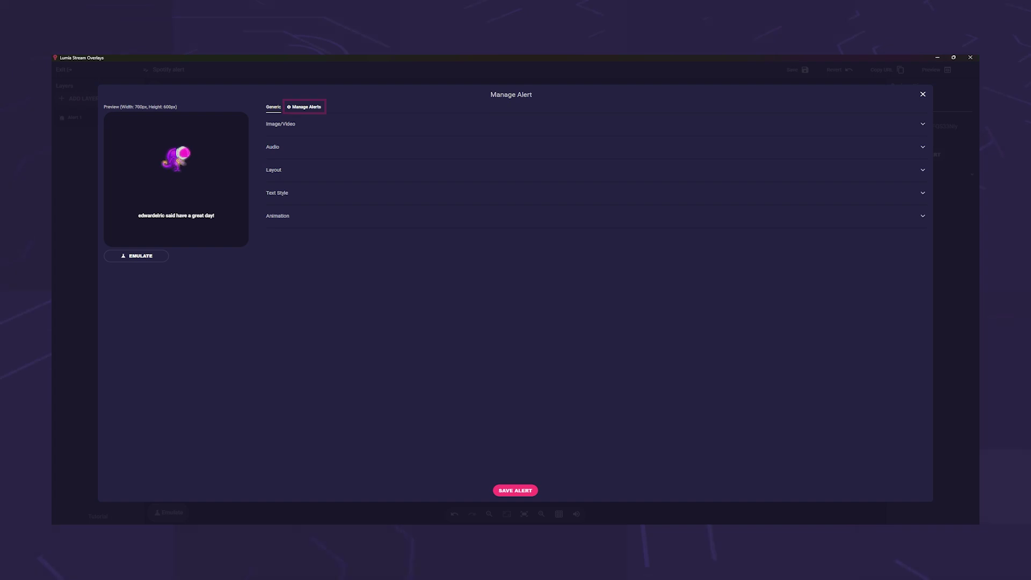
click(305, 107)
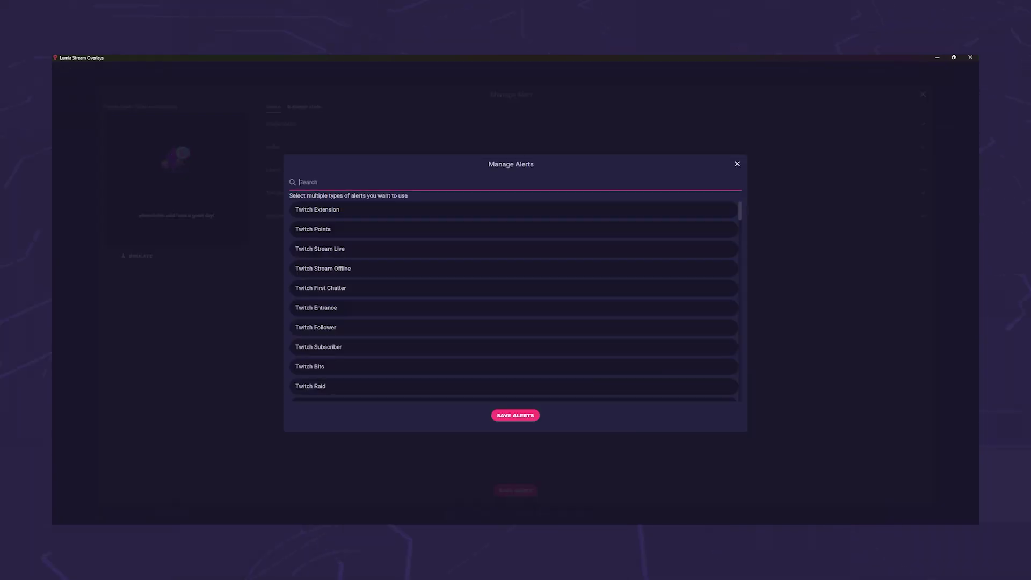
text(spoti)
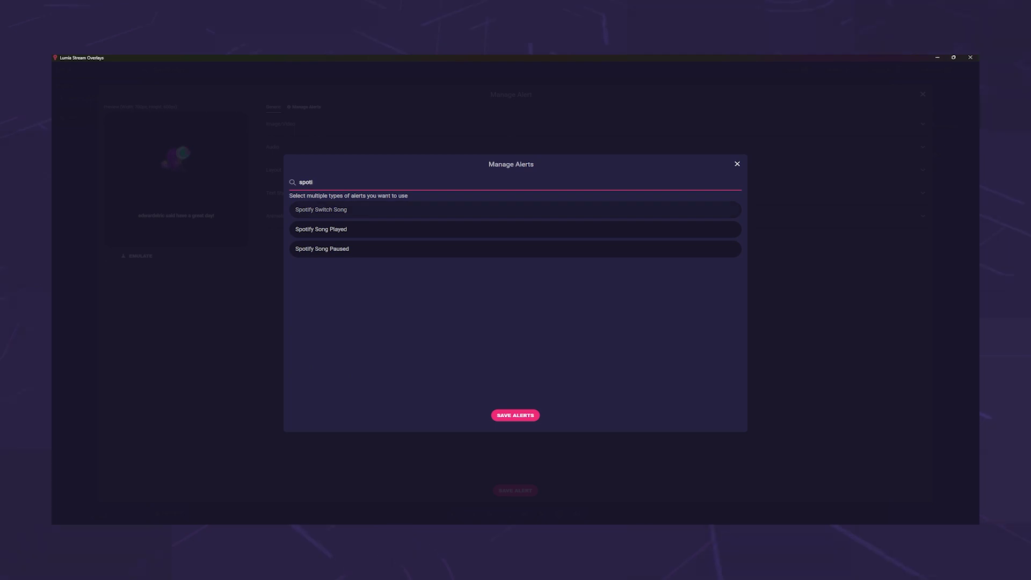
click(515, 210)
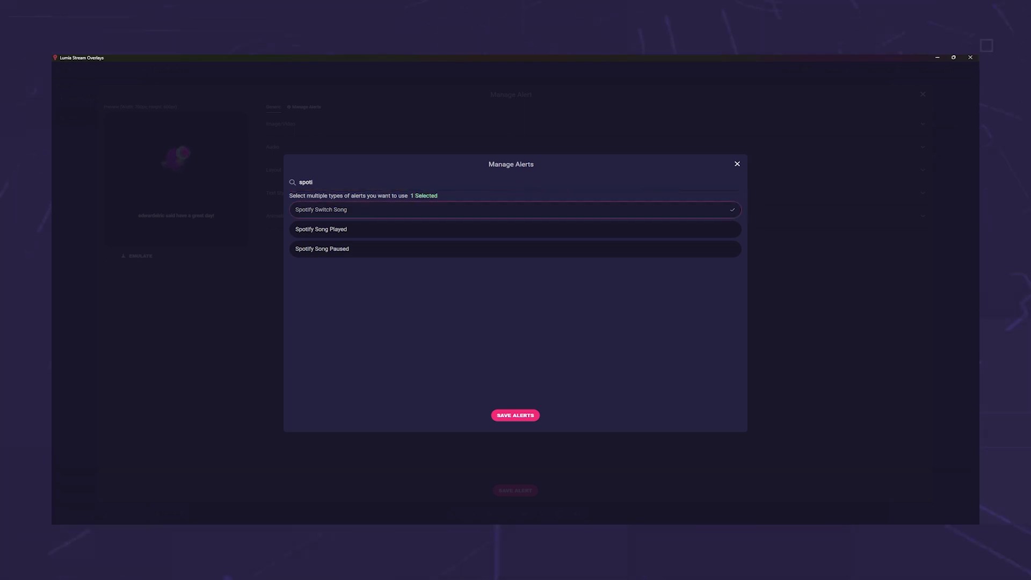
click(516, 415)
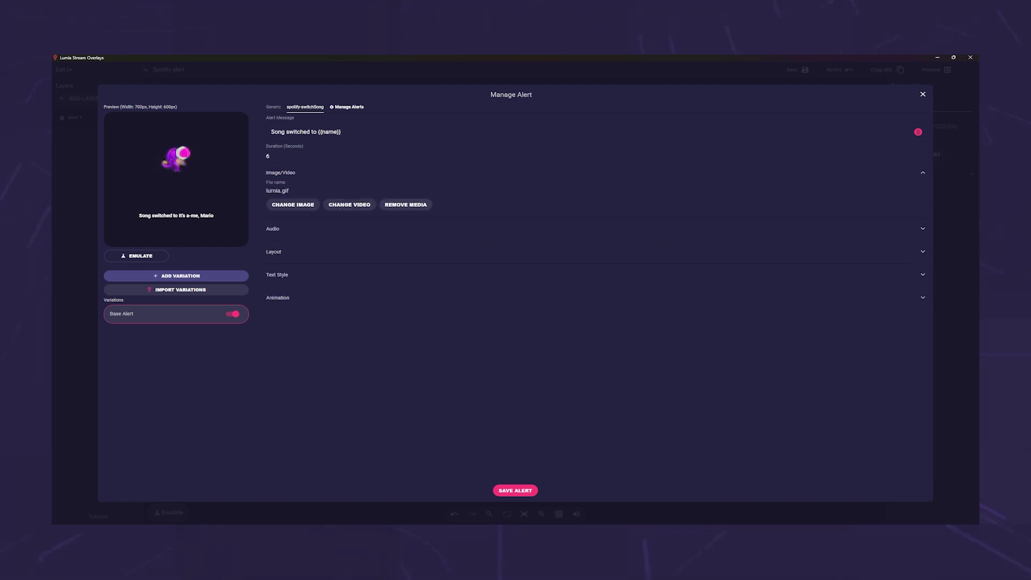
Replace the switch-song alert's image with the variable {{spotify_now_playing_image}}
click(293, 205)
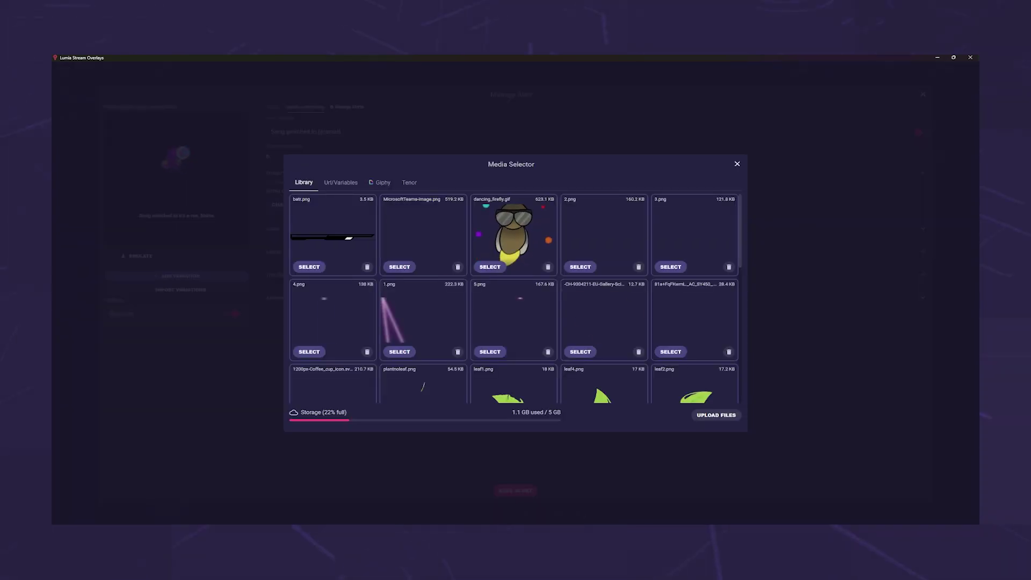
click(341, 182)
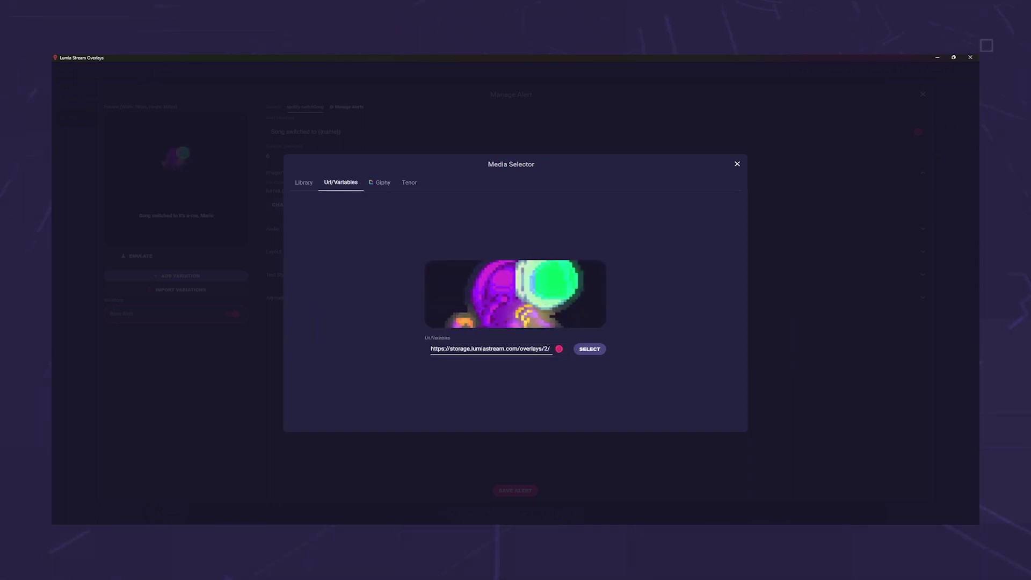
double_click(530, 349)
key(ctrl+a)
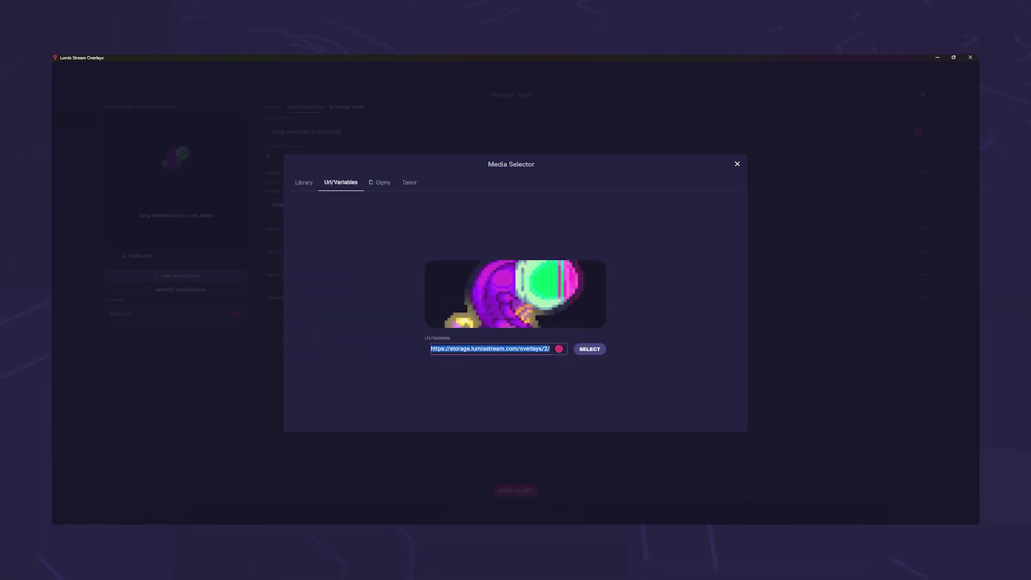
text({{spotify_now_playing_image}})
click(559, 349)
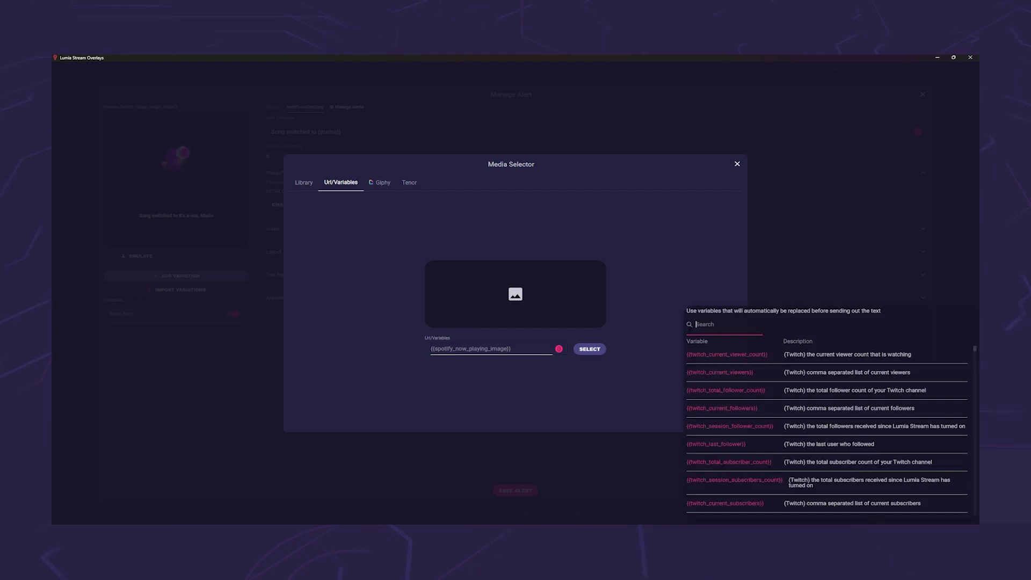
text(spotify)
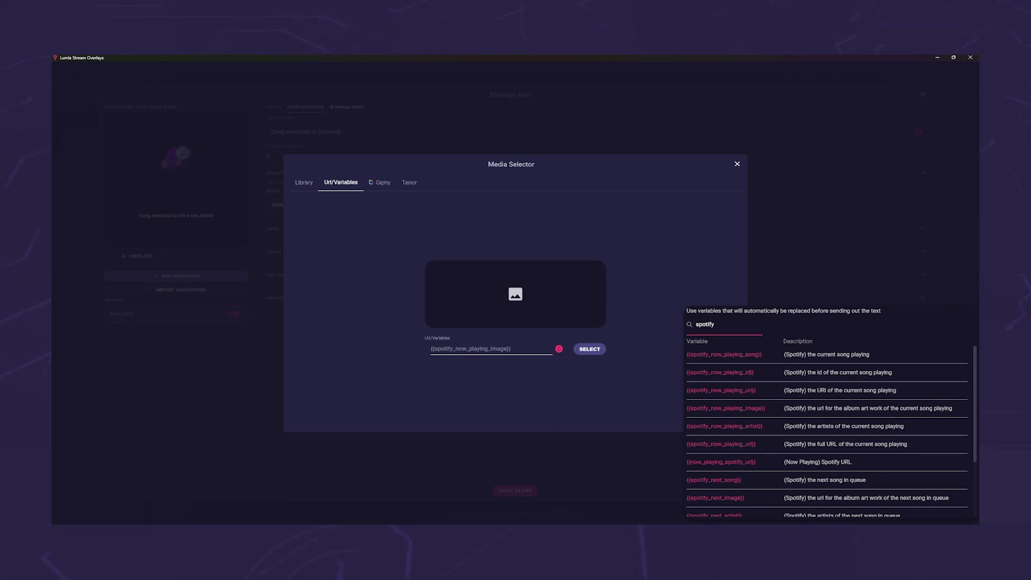
click(725, 408)
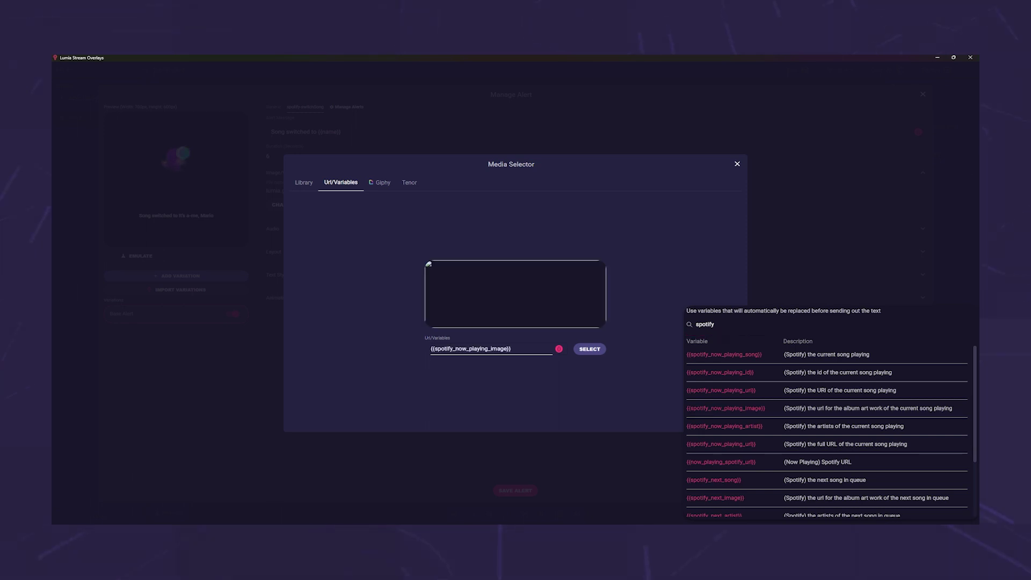
key(Escape)
click(590, 349)
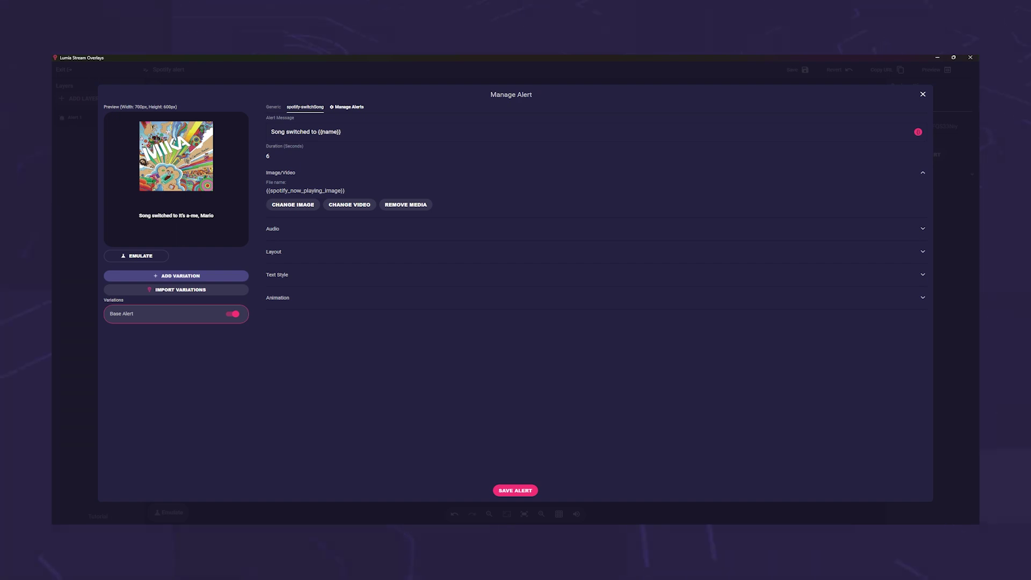
Open the alert's text style settings and delete the alert layer from the overlay
click(277, 275)
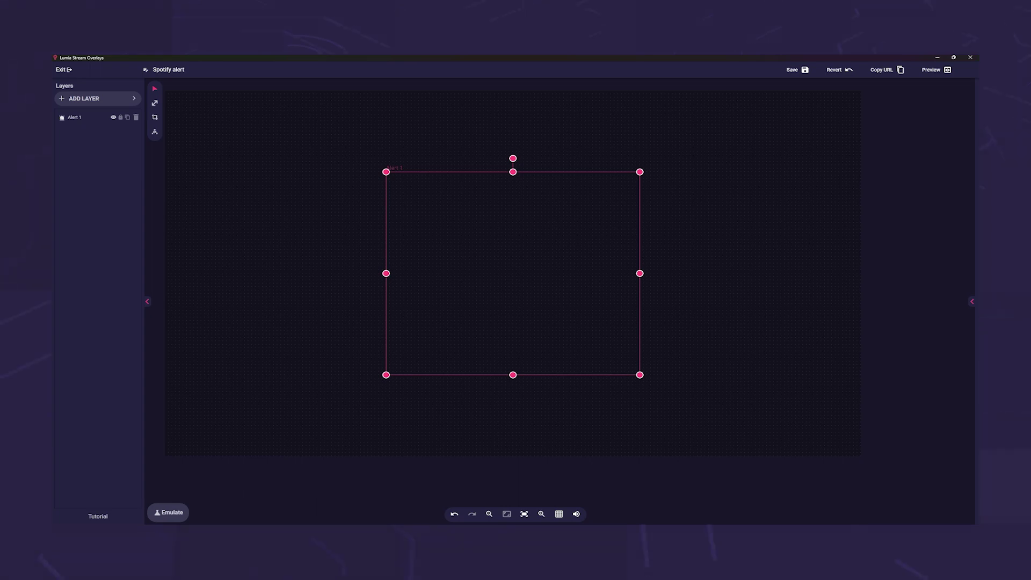
key(Delete)
key(Return)
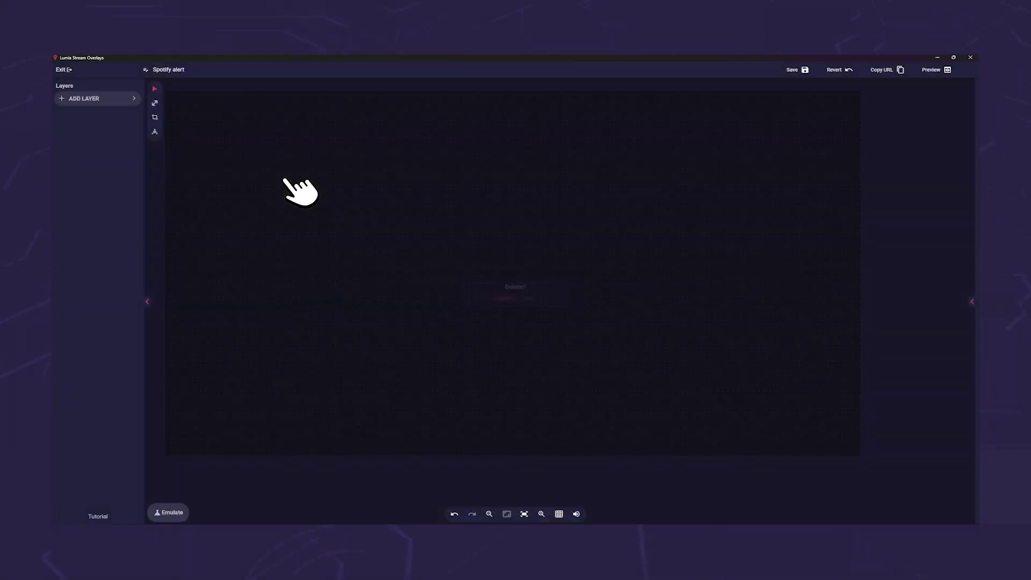
Add a Spotify Now Playing layer from the streaming tools and look through its content settings
click(109, 98)
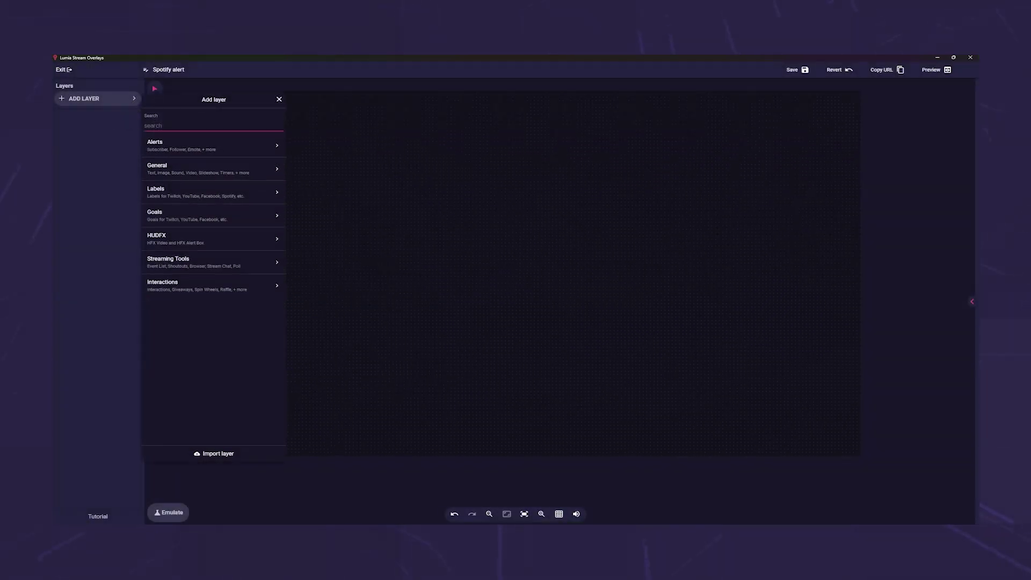
click(214, 262)
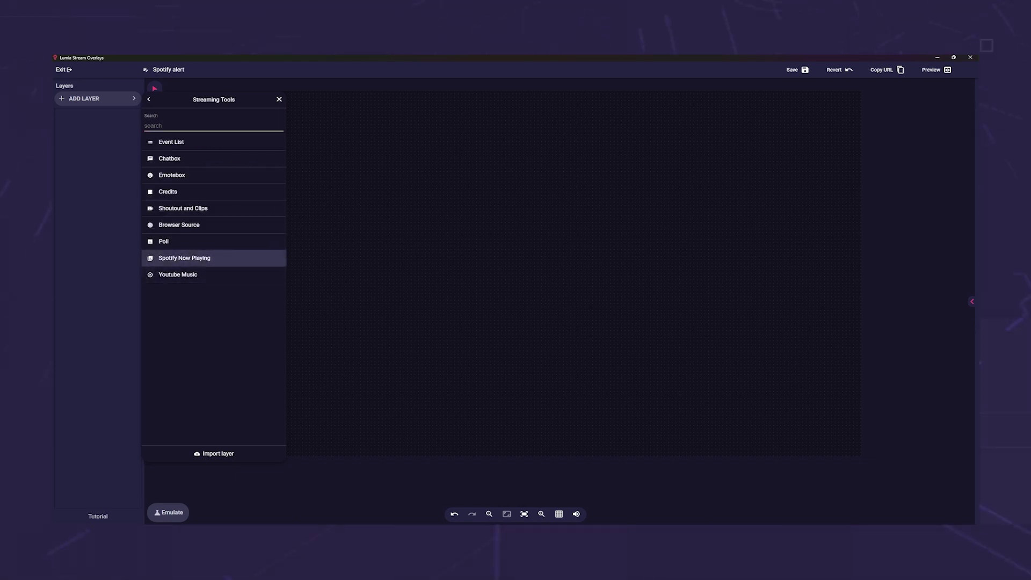
click(185, 258)
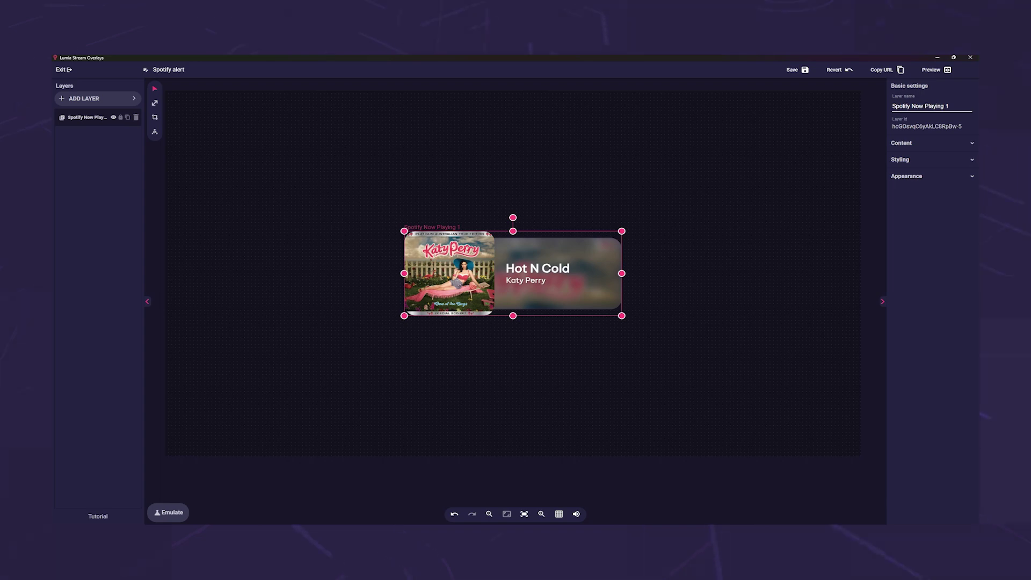
click(932, 143)
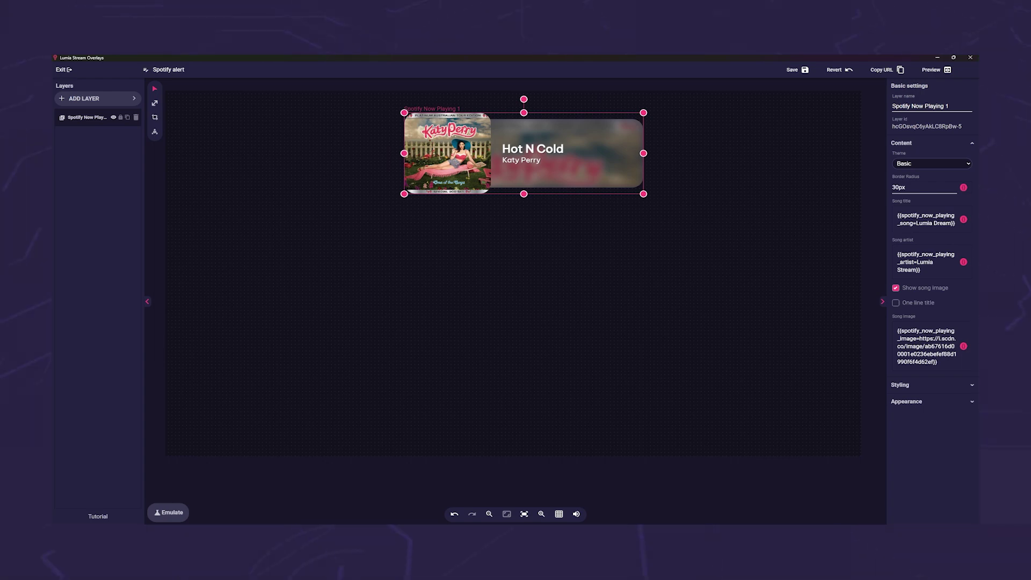
click(972, 142)
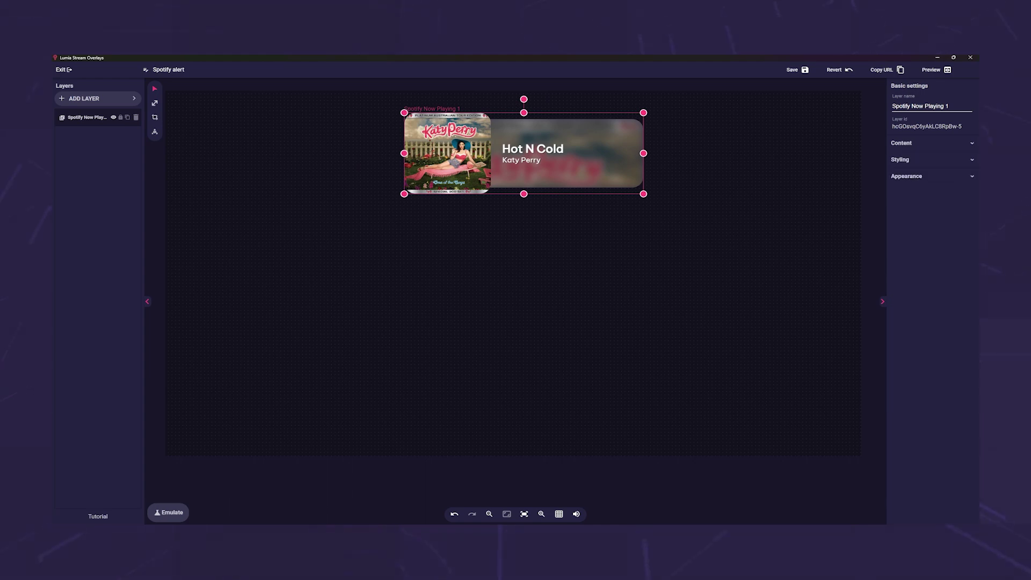
Make the Spotify Now Playing layer hide automatically after 8 seconds and enable its transitions
click(972, 176)
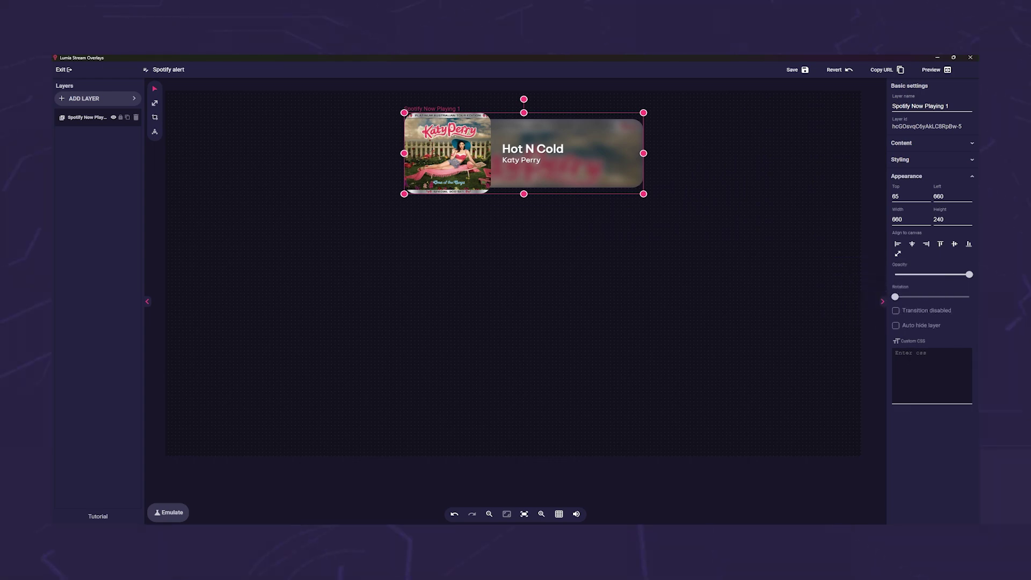
click(896, 325)
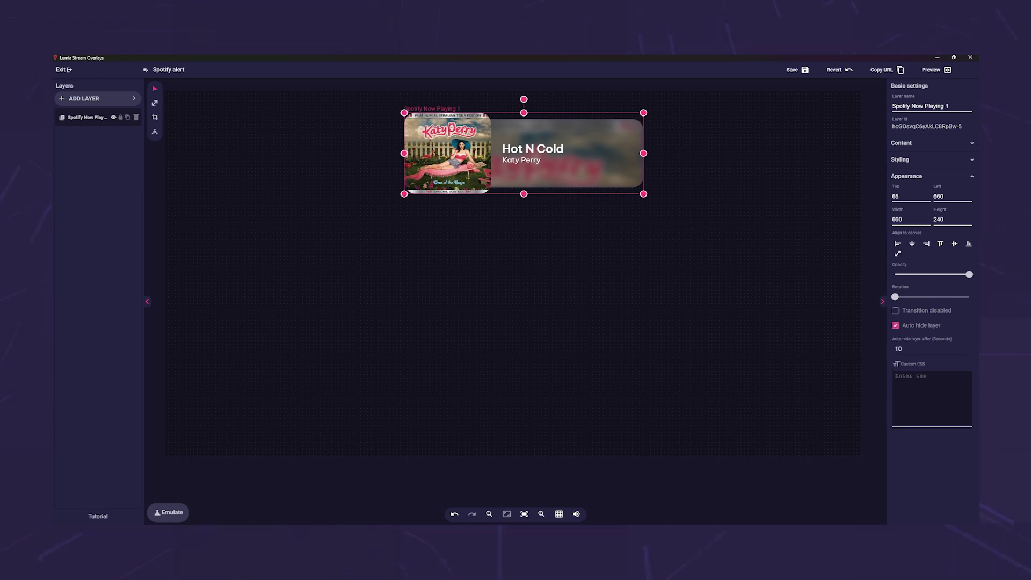
click(932, 349)
text(8)
click(895, 310)
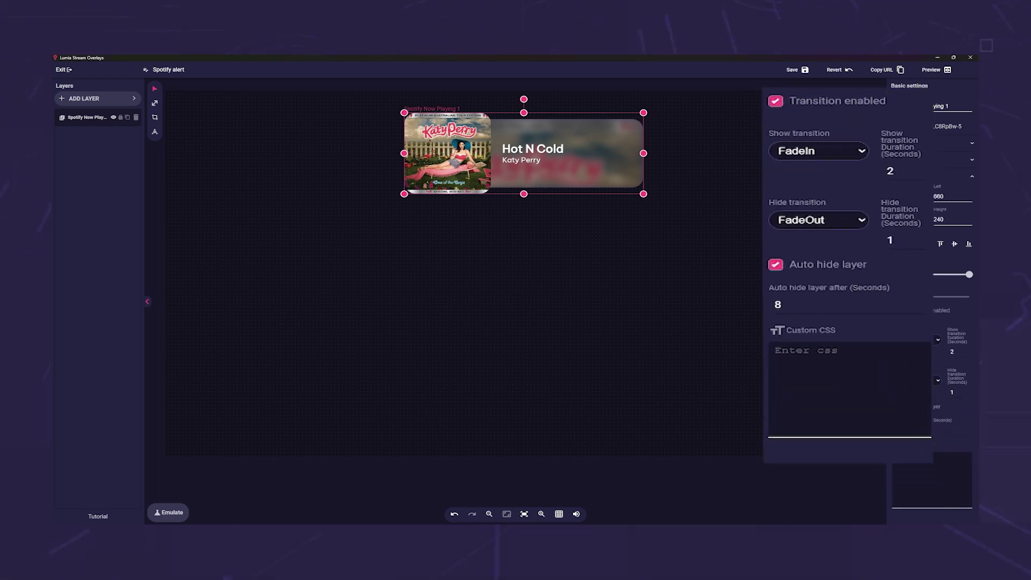
Set the layer's show transition to RotateIn and its hide transition to SlideOutUp
click(818, 151)
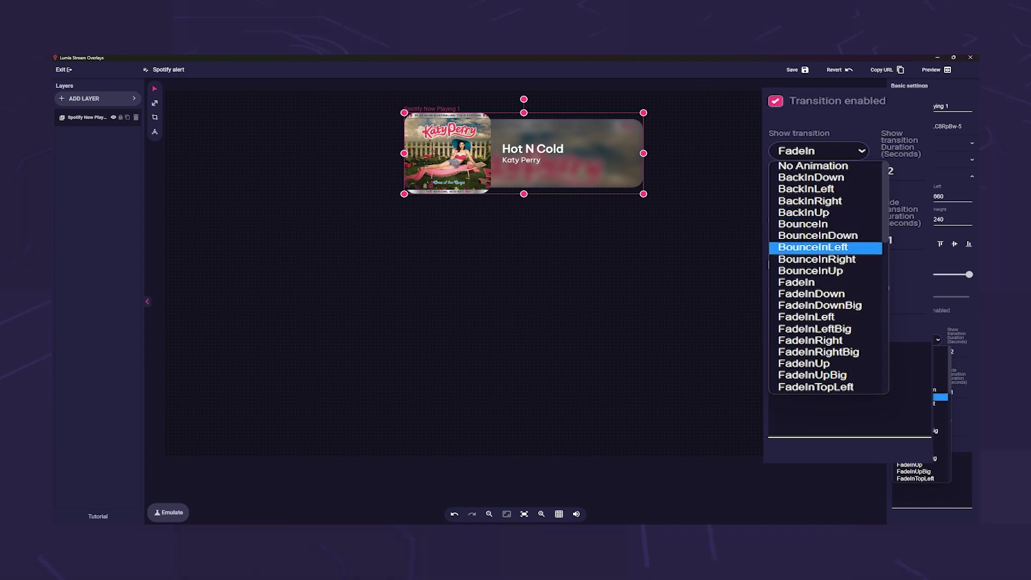
scroll(825, 248, down, 2)
scroll(939, 409, down, 3)
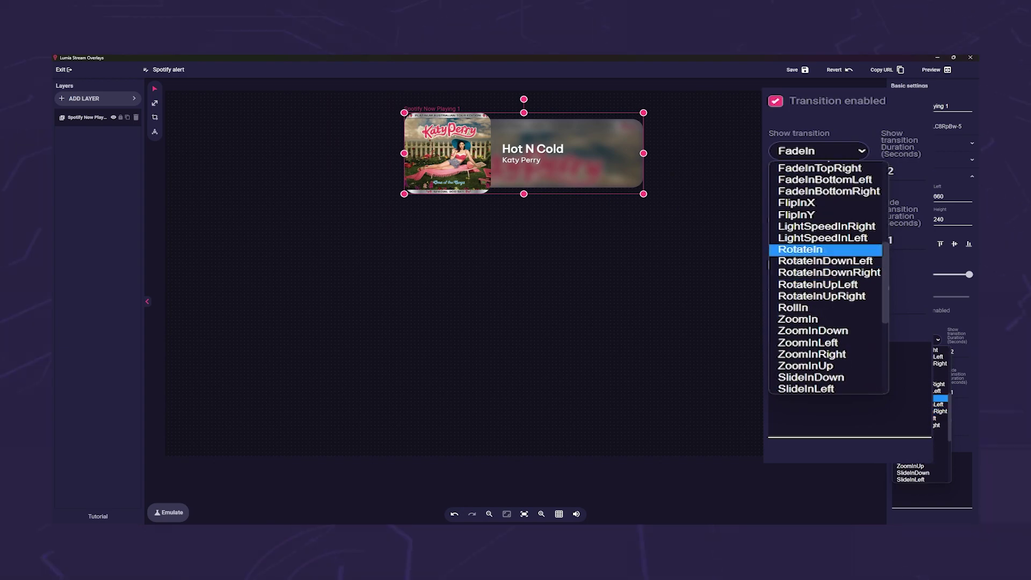
click(940, 398)
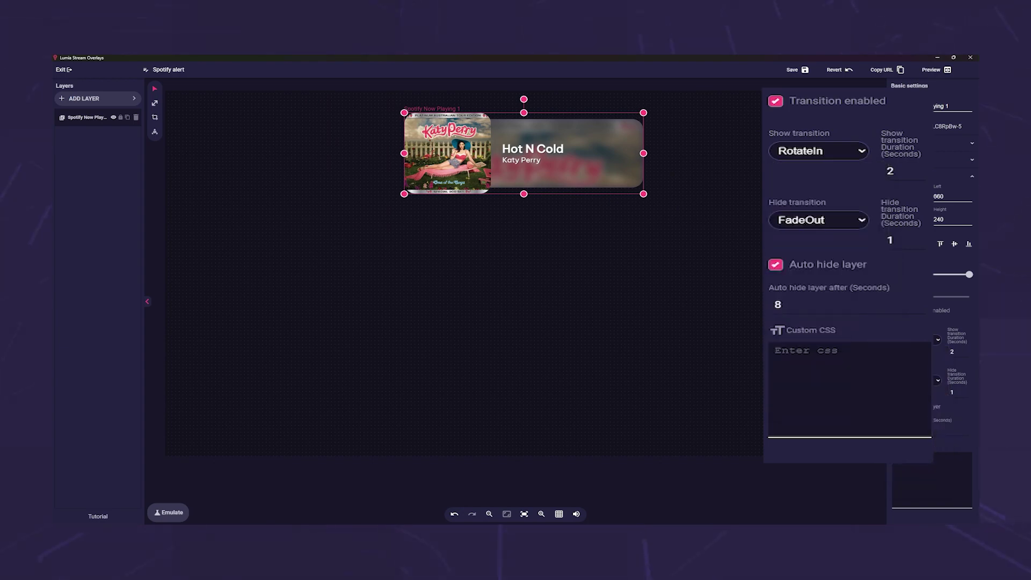
click(936, 380)
scroll(921, 491, down, 10)
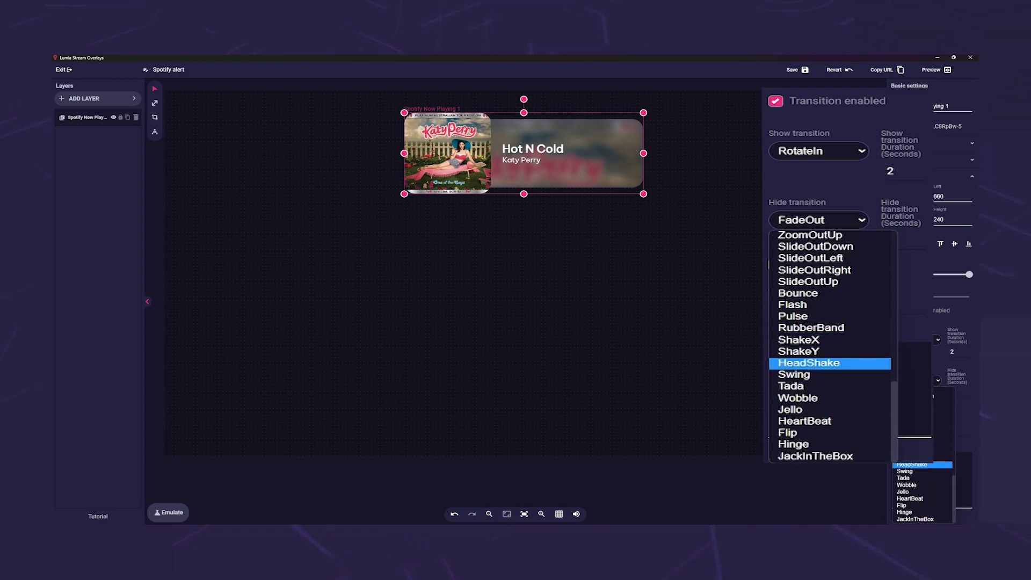
scroll(921, 483, up, 3)
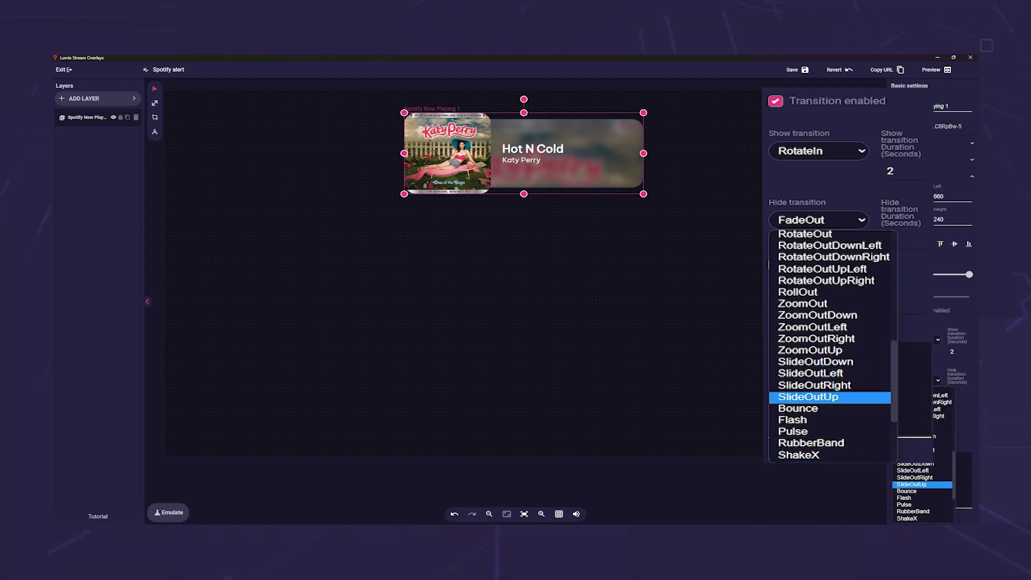
click(913, 484)
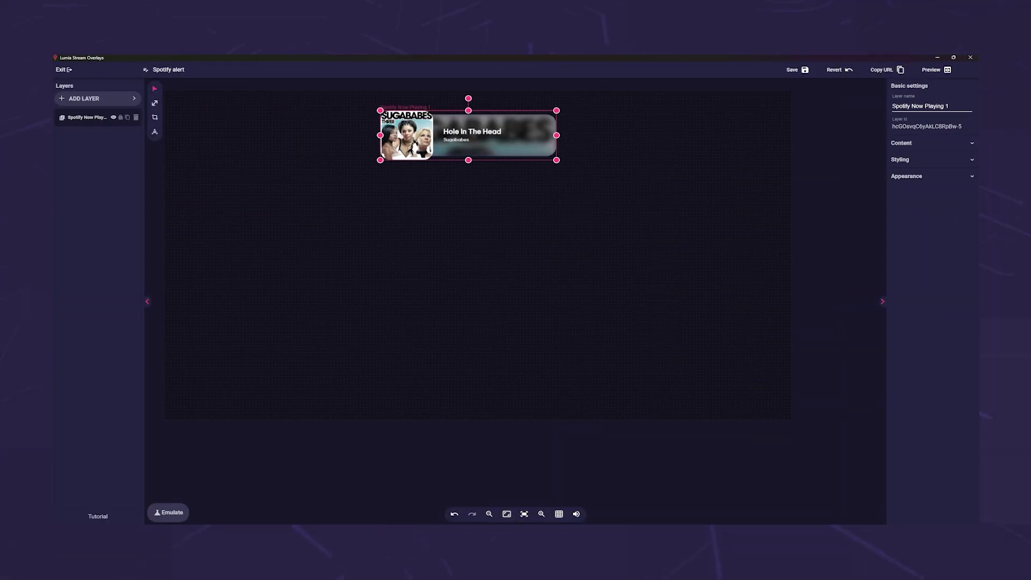
Move the Spotify Now Playing layer to the upper-left corner of the canvas
drag(468, 135, 266, 127)
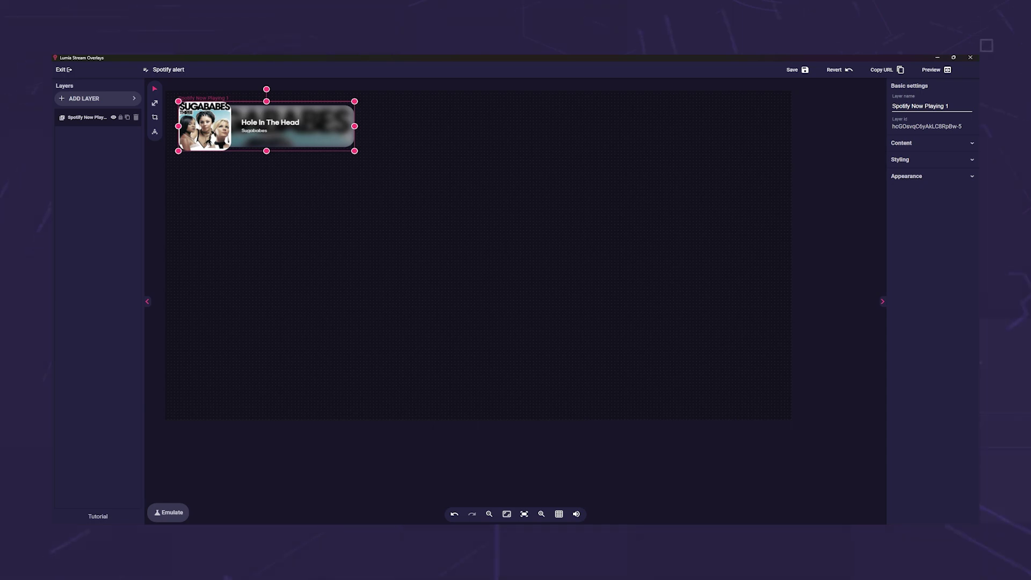
Duplicate the Spotify Now Playing layer and place the copy in the upper-right corner of the canvas
click(128, 117)
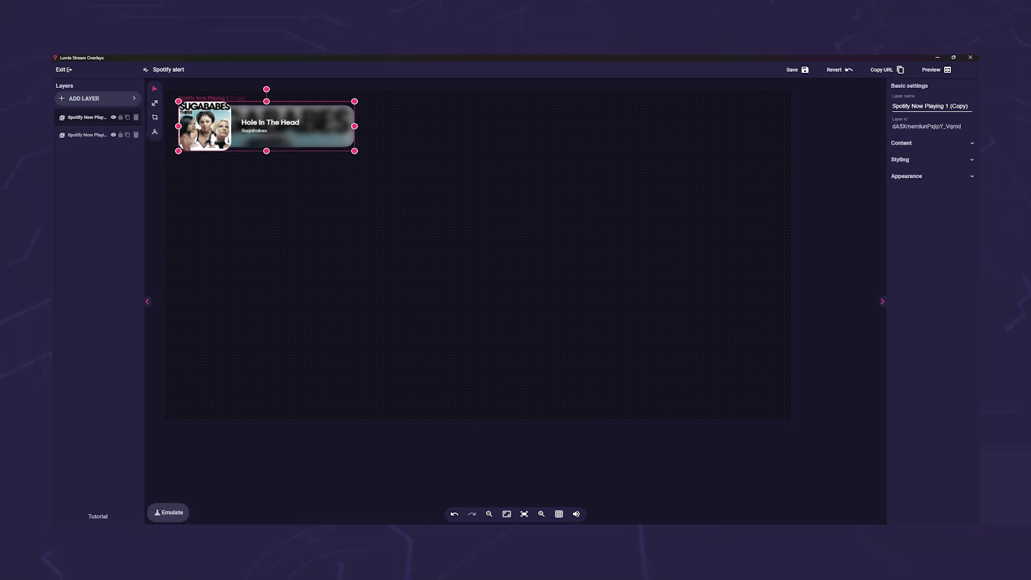
drag(269, 124, 681, 124)
Clear the song title, song artist and song image values in the copied layer's content settings
click(932, 143)
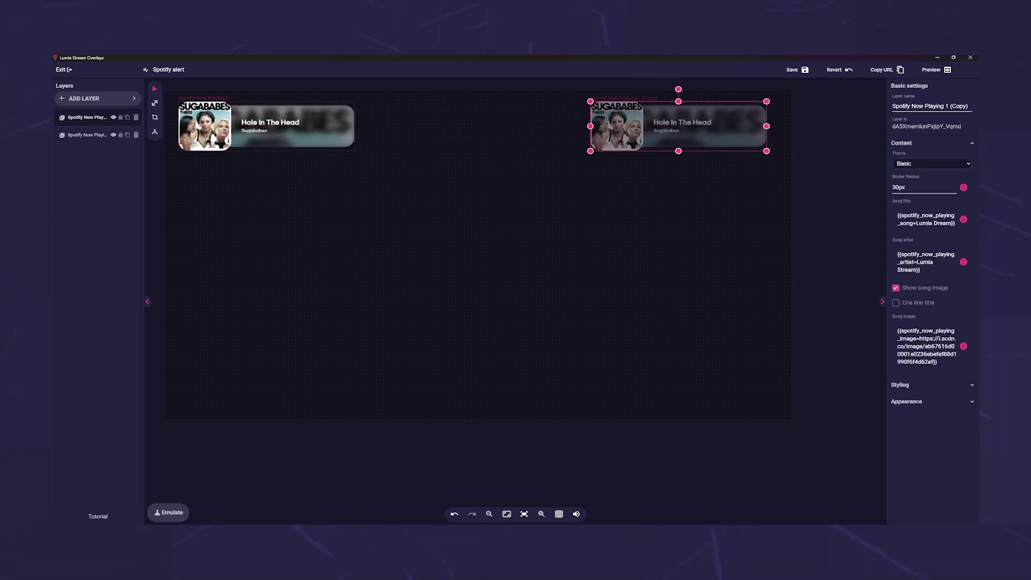
click(926, 219)
key(ctrl+a)
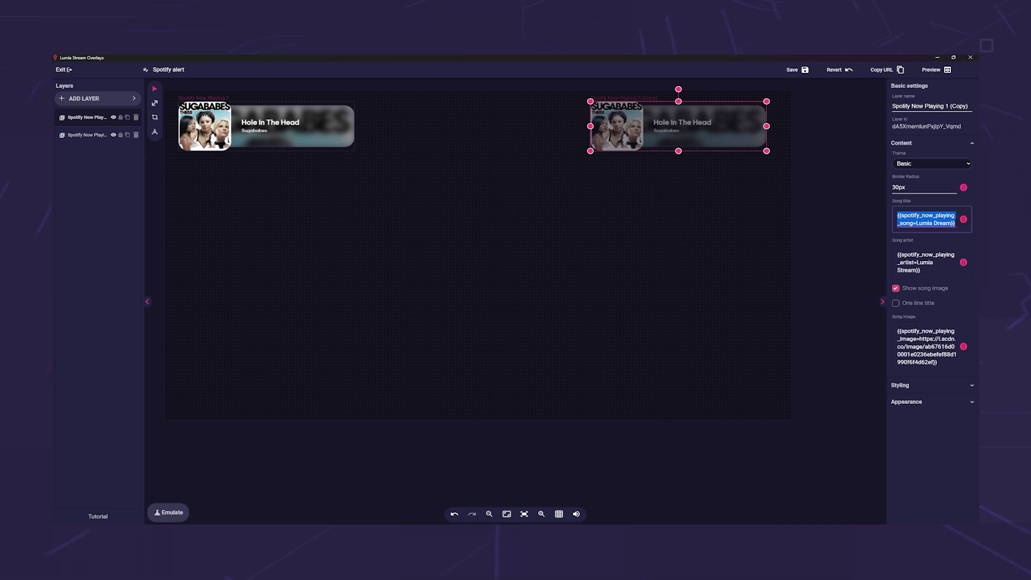
key(BackSpace)
triple_click(916, 256)
key(BackSpace)
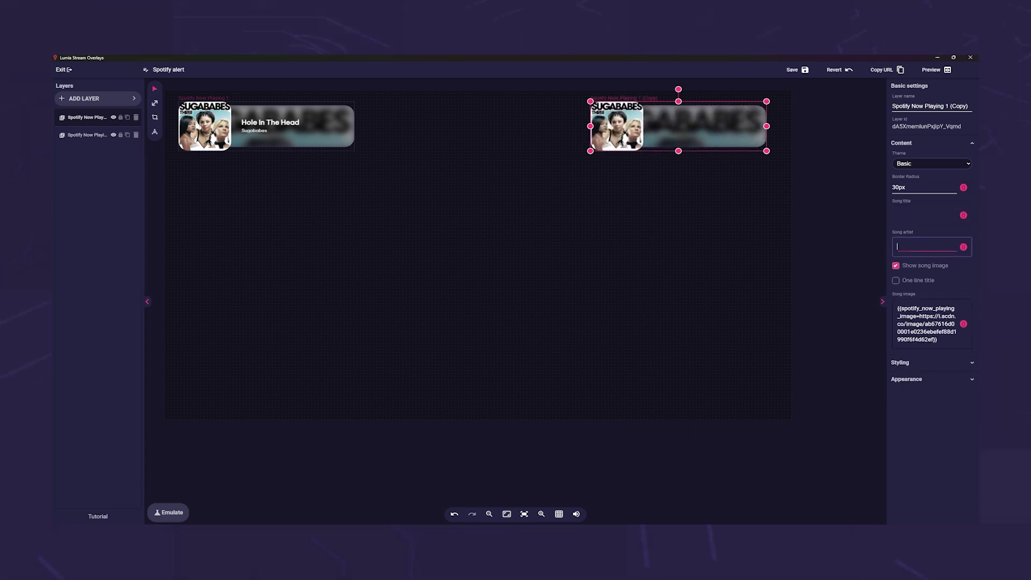
double_click(920, 330)
click(917, 331)
double_click(916, 323)
click(916, 323)
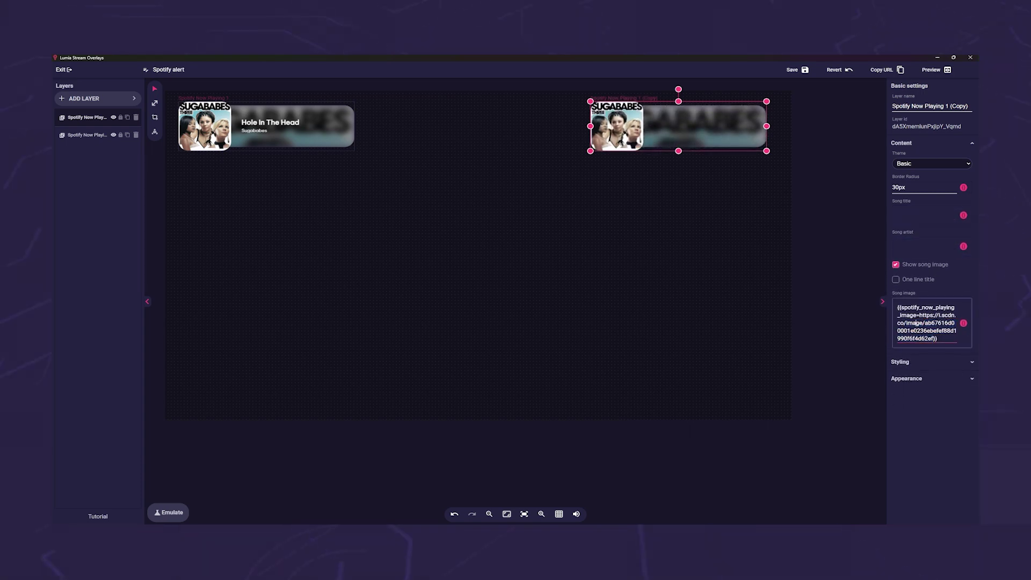
key(ctrl+a)
key(BackSpace)
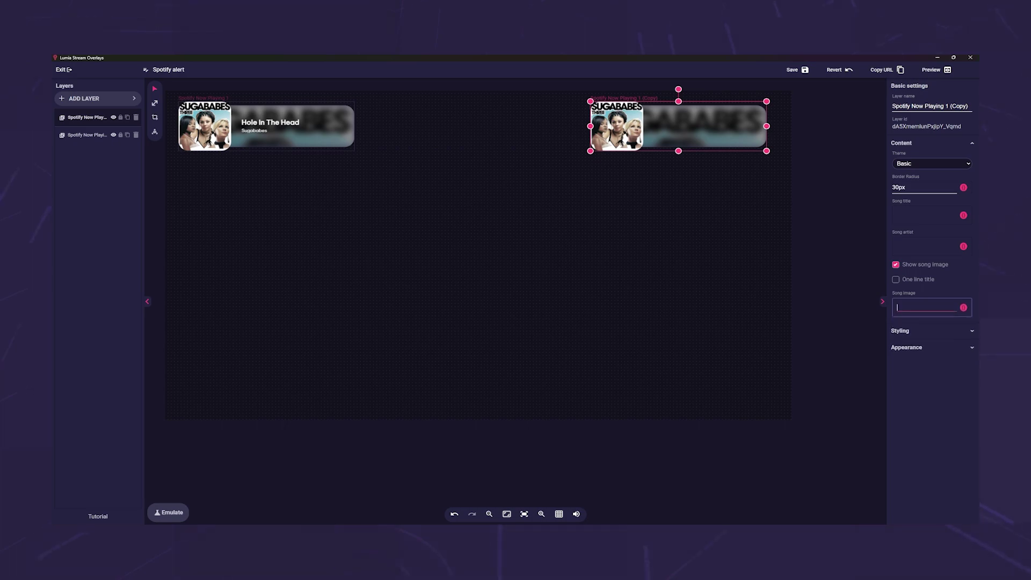
Find the Spotify variables and set the copied layer's song title to {{spotify_next_song}}
click(963, 307)
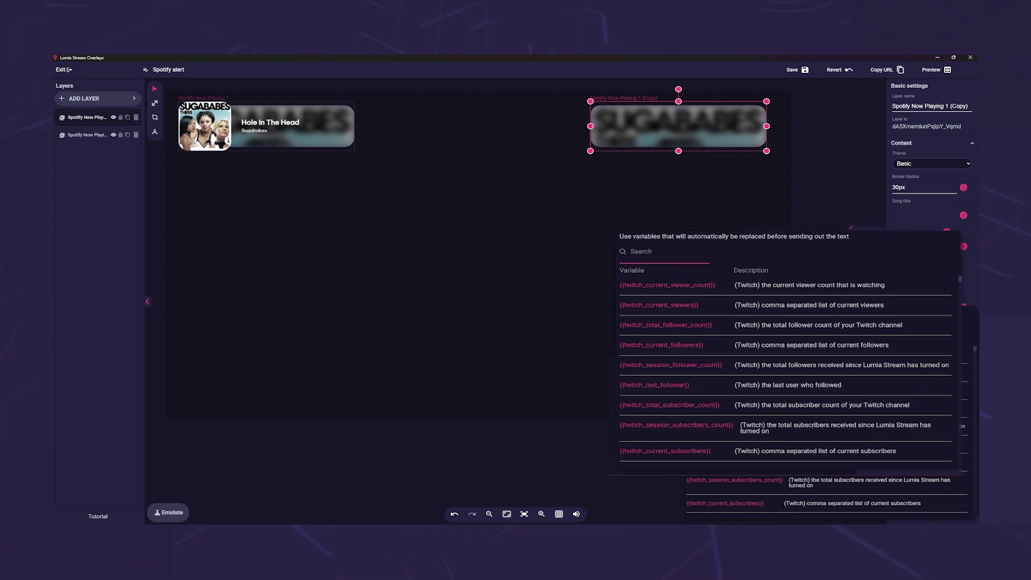
text(spotify)
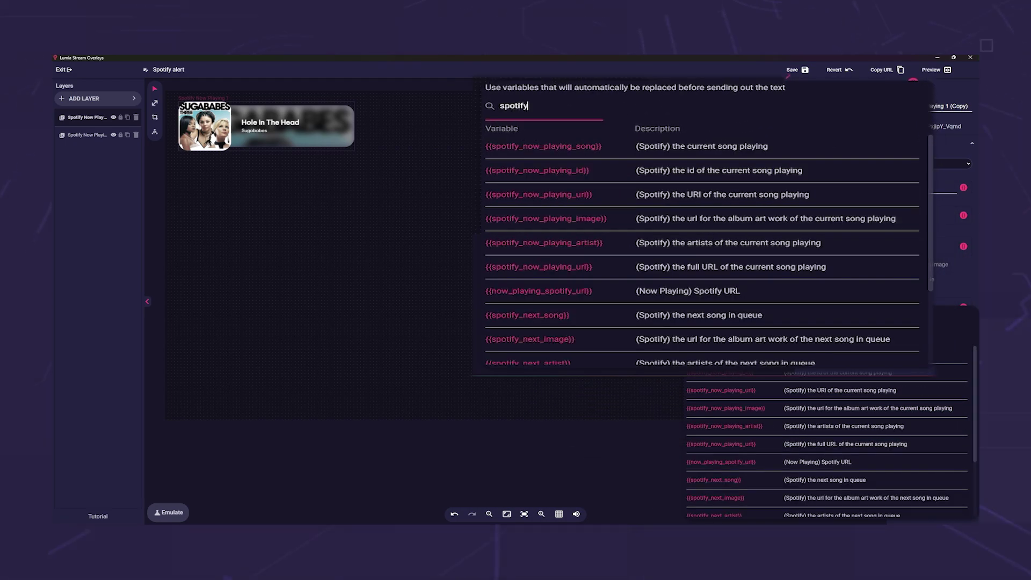
scroll(826, 440, down, 3)
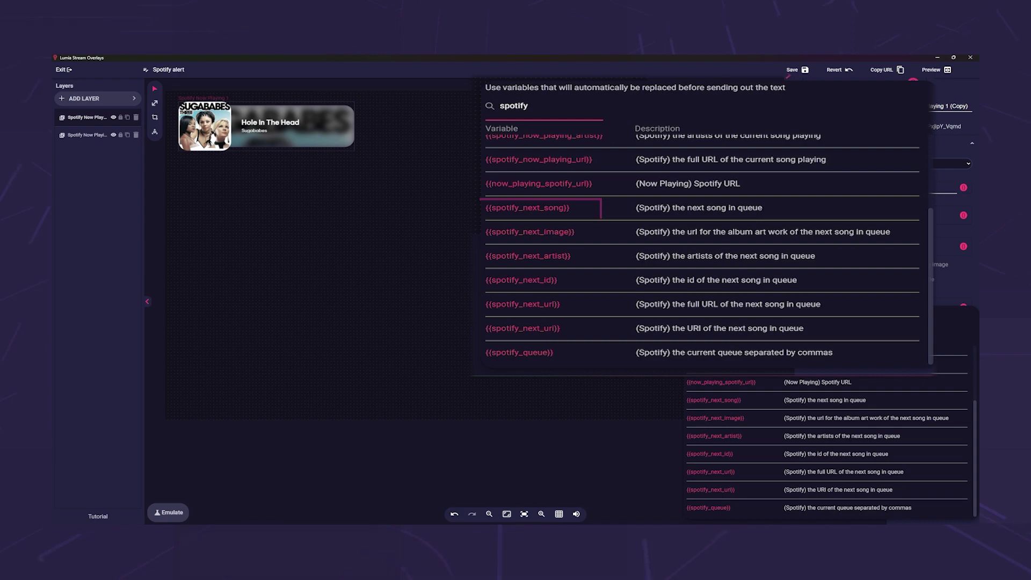
click(713, 400)
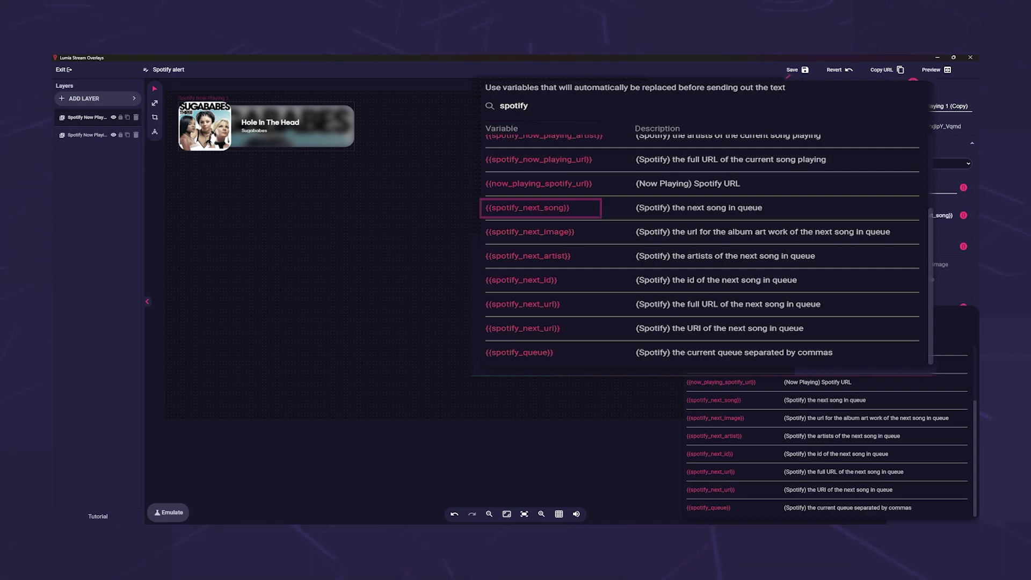
click(963, 246)
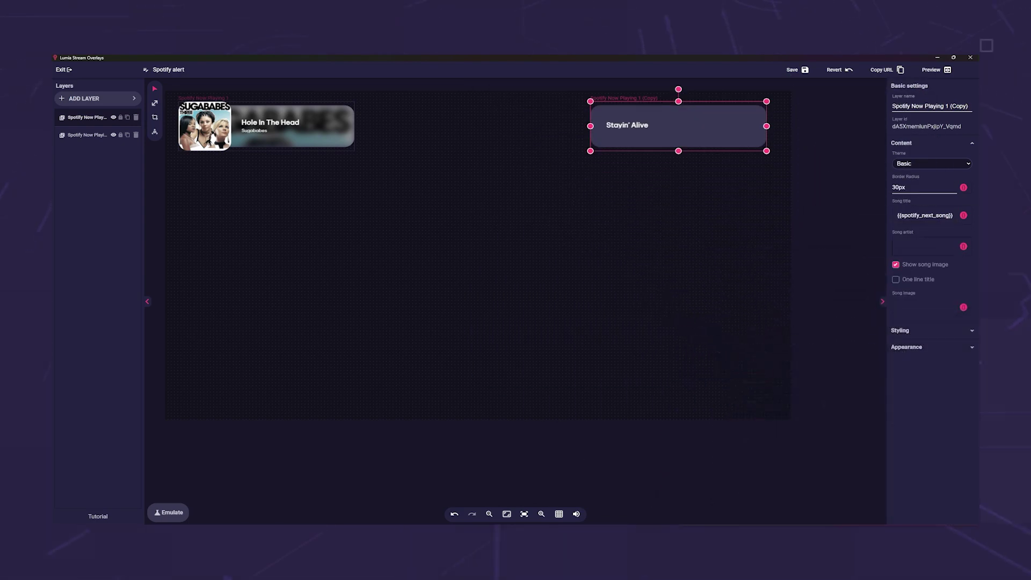
Set the copied layer's song artist to the {{spotify_next_artist}} variable
click(963, 246)
text(spotify)
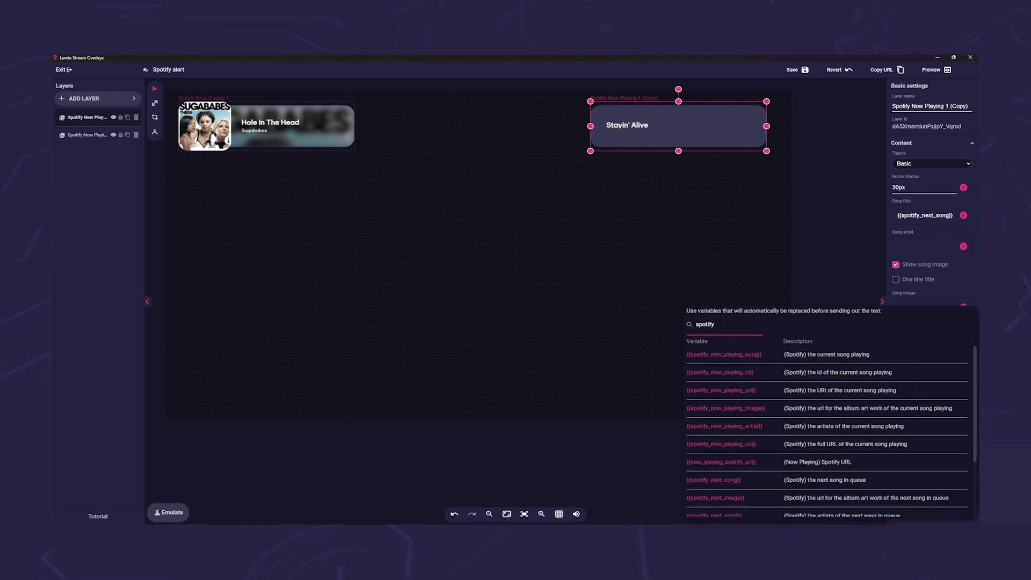
scroll(827, 431, down, 2)
click(714, 436)
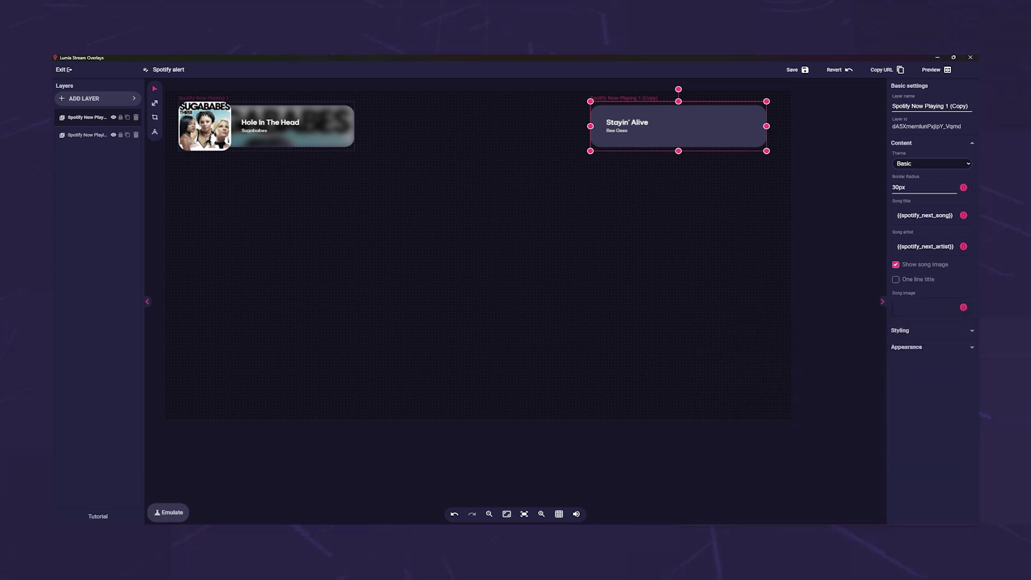
Set the copied layer's song image to the {{spotify_next_image}} variable
click(963, 308)
text(spotify)
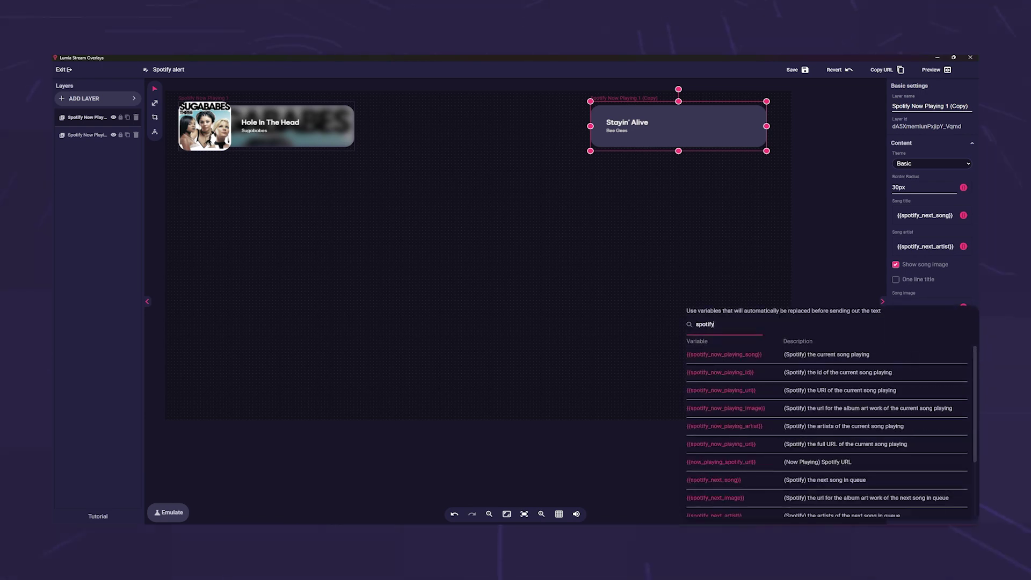
scroll(827, 429, down, 3)
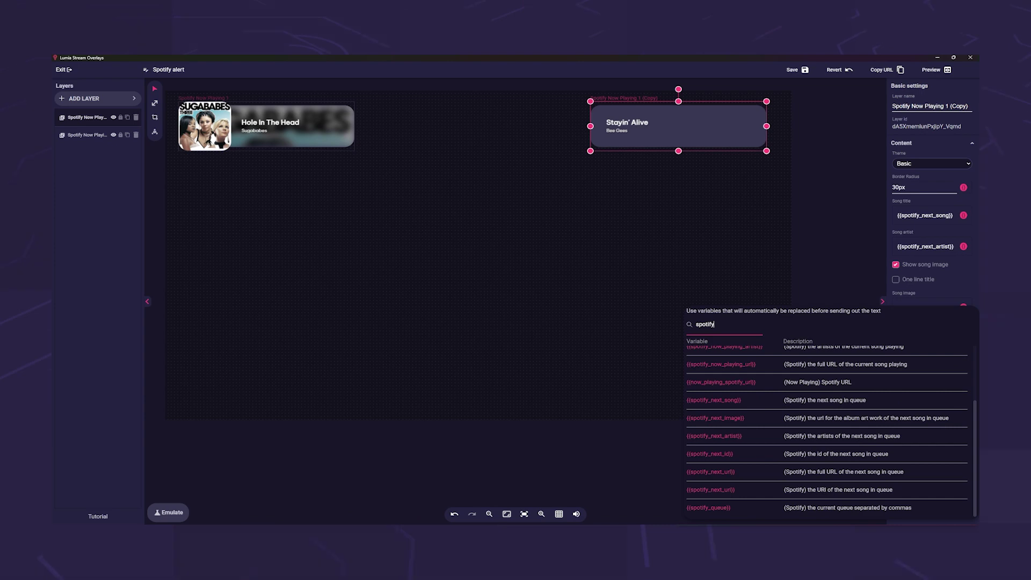
click(716, 418)
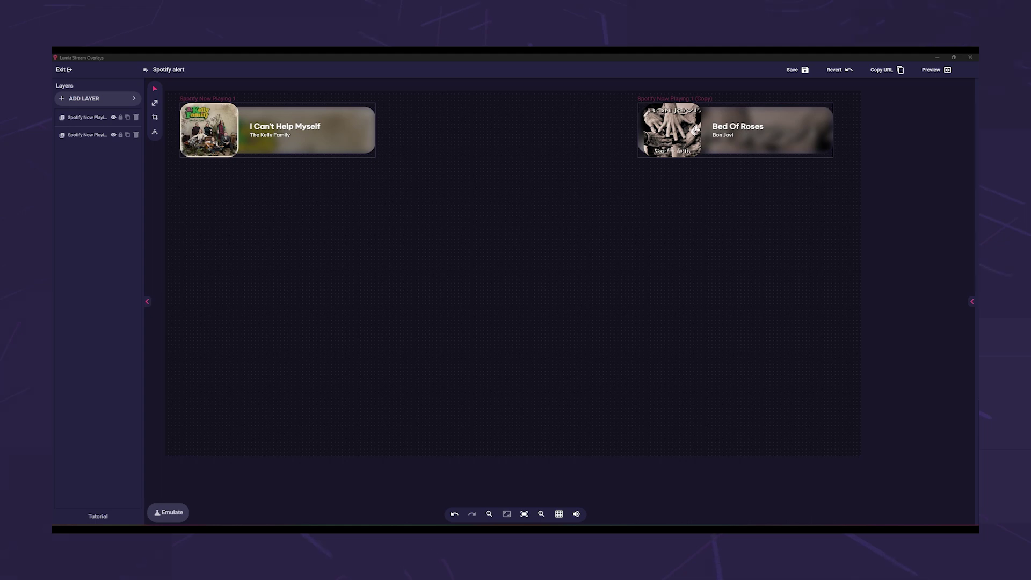
Add a Spotify Current Queue label layer to the overlay
click(97, 99)
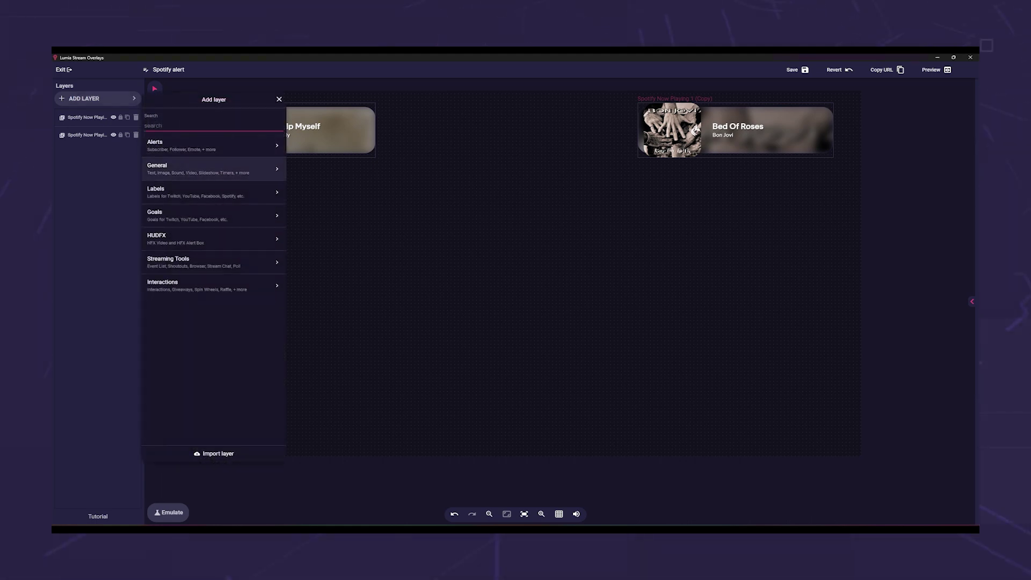
click(183, 190)
text(spo)
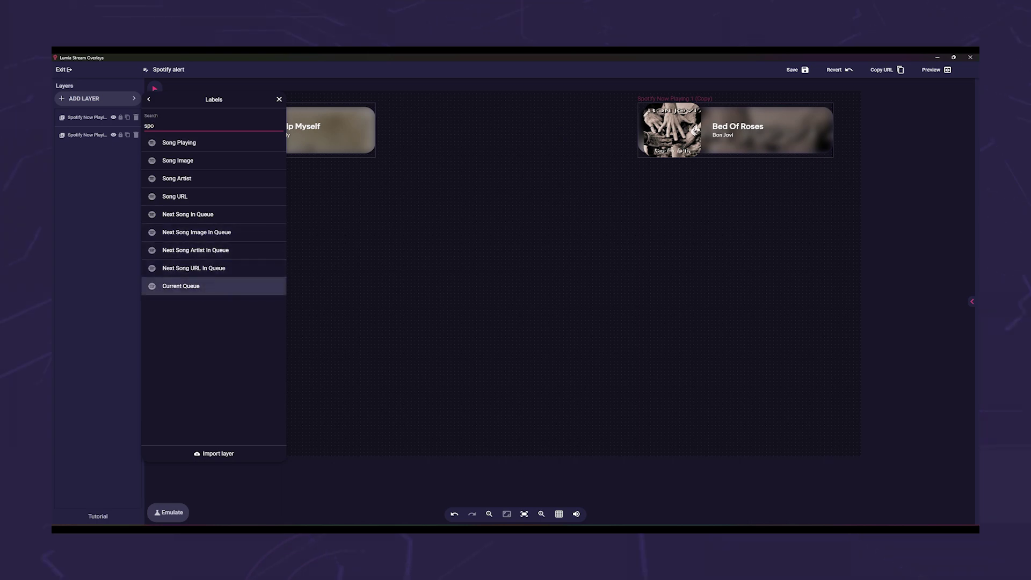
click(181, 285)
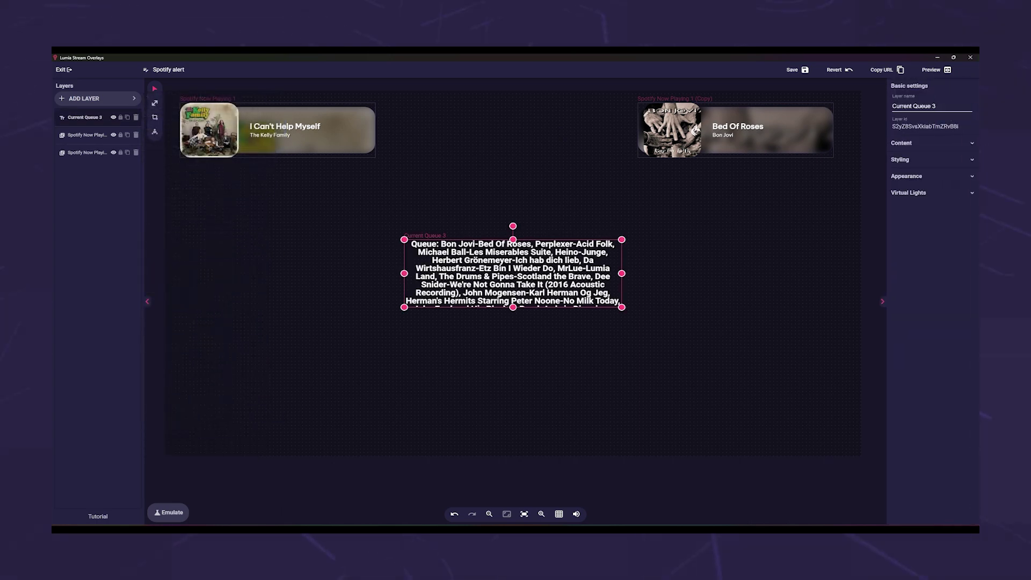
Set the Current Queue label's font to 13_Misa and its text color to green #0fc74c
click(931, 160)
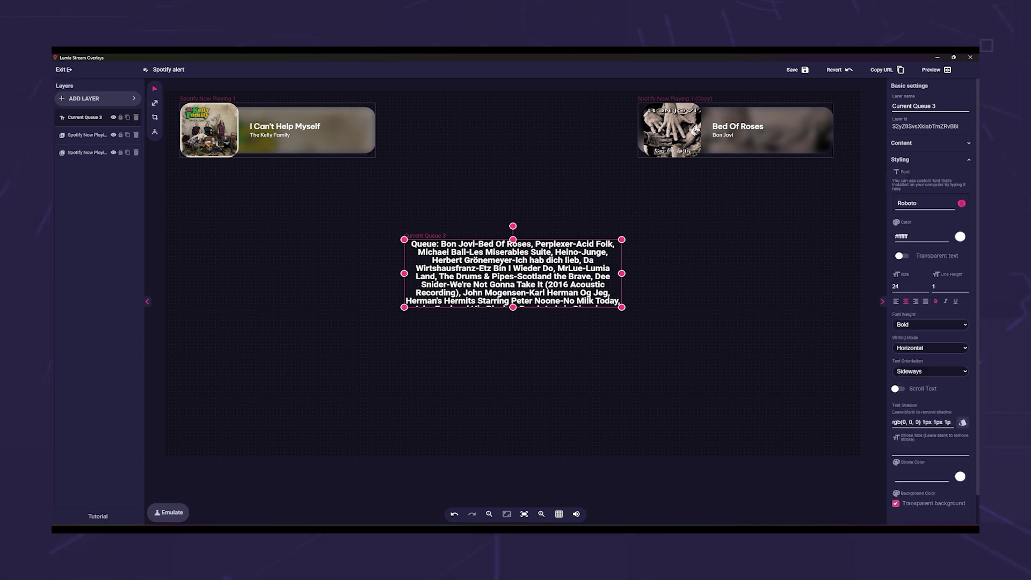
click(924, 203)
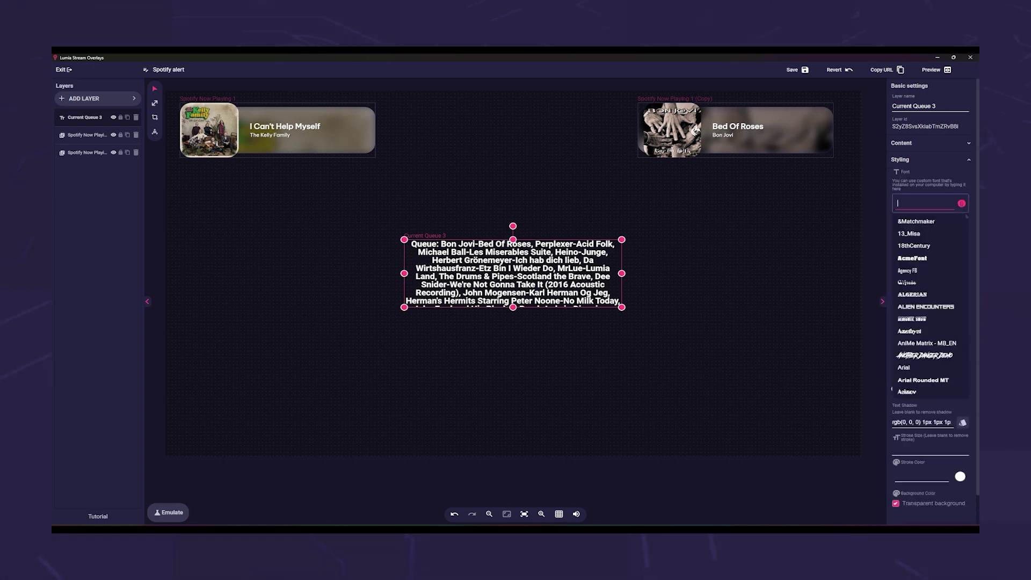
click(908, 233)
click(960, 236)
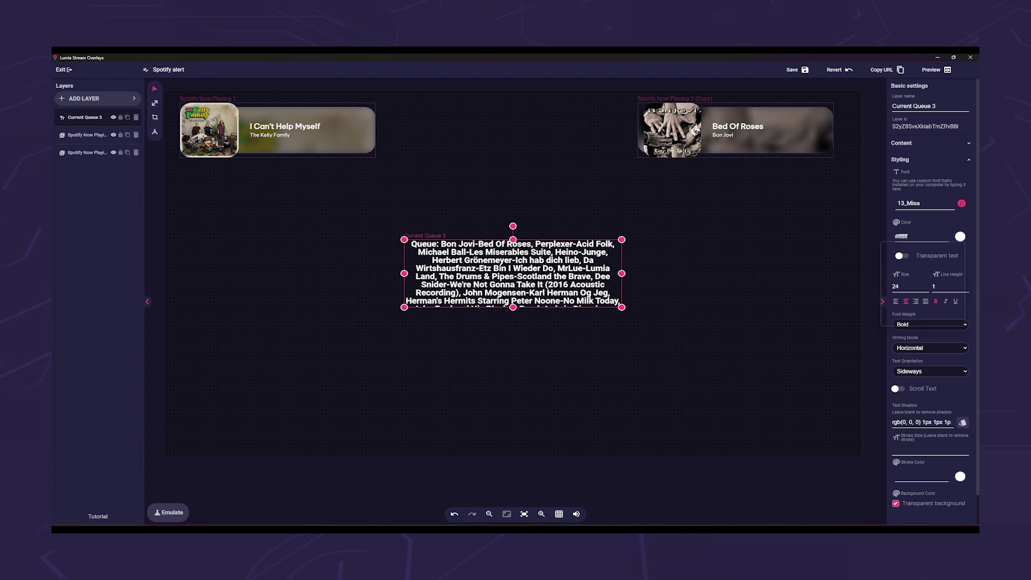
click(941, 296)
click(958, 252)
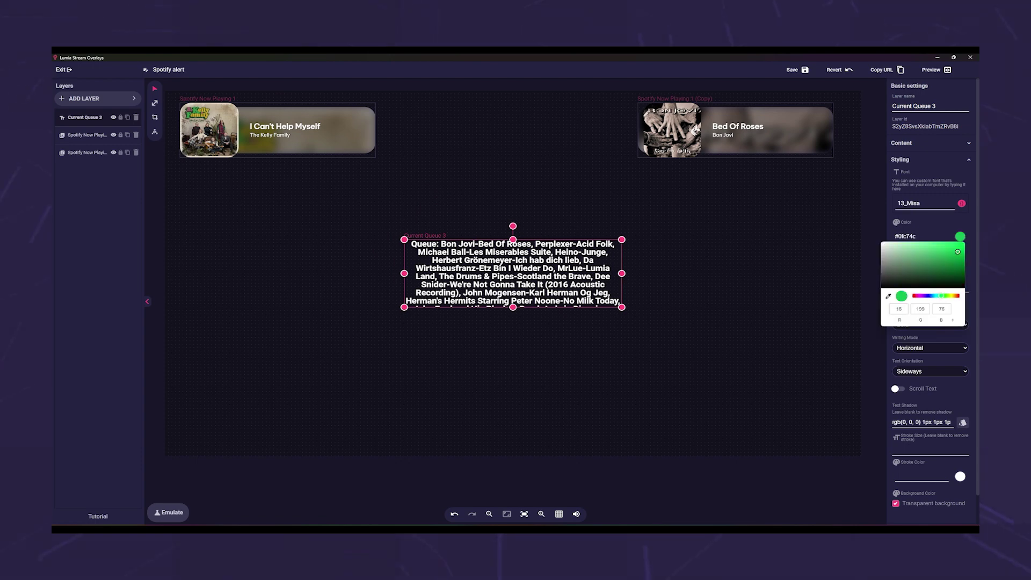
click(934, 222)
Enable scrolling text on the Current Queue label and move the label higher on the canvas
click(898, 388)
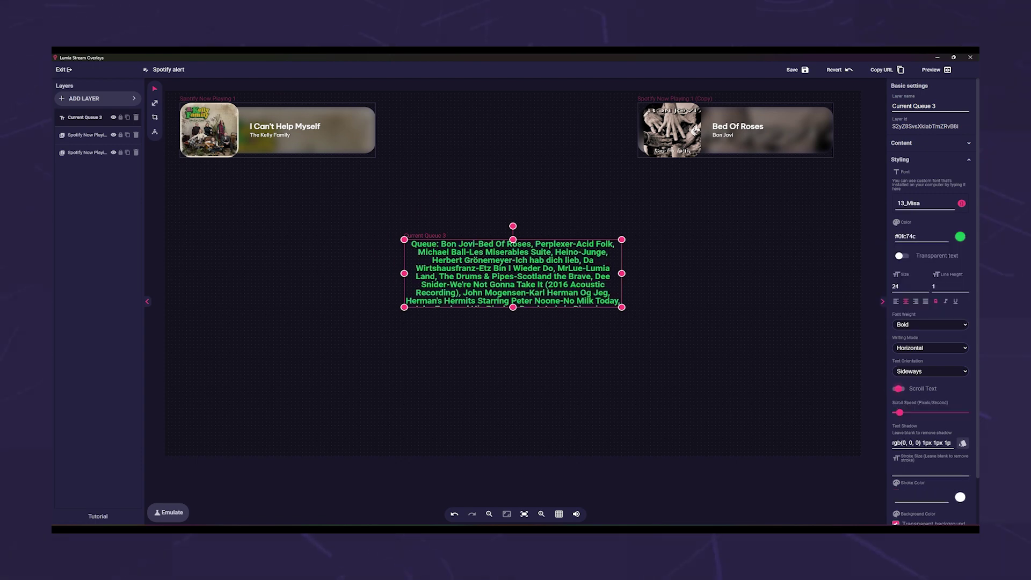
drag(513, 273, 498, 208)
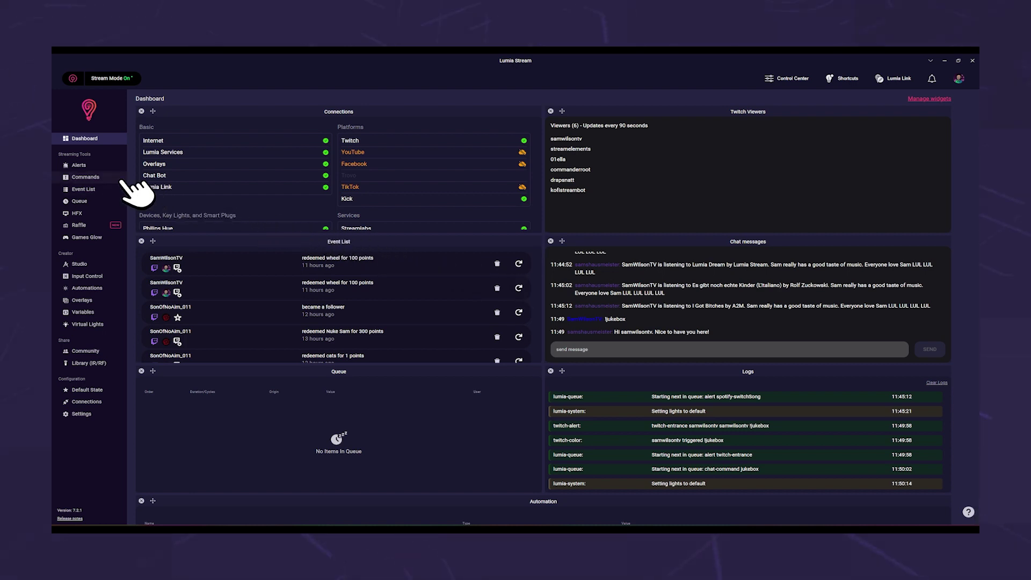
Start creating a new chat command in the main Lumia Stream window, based on Overlay Actions
click(85, 176)
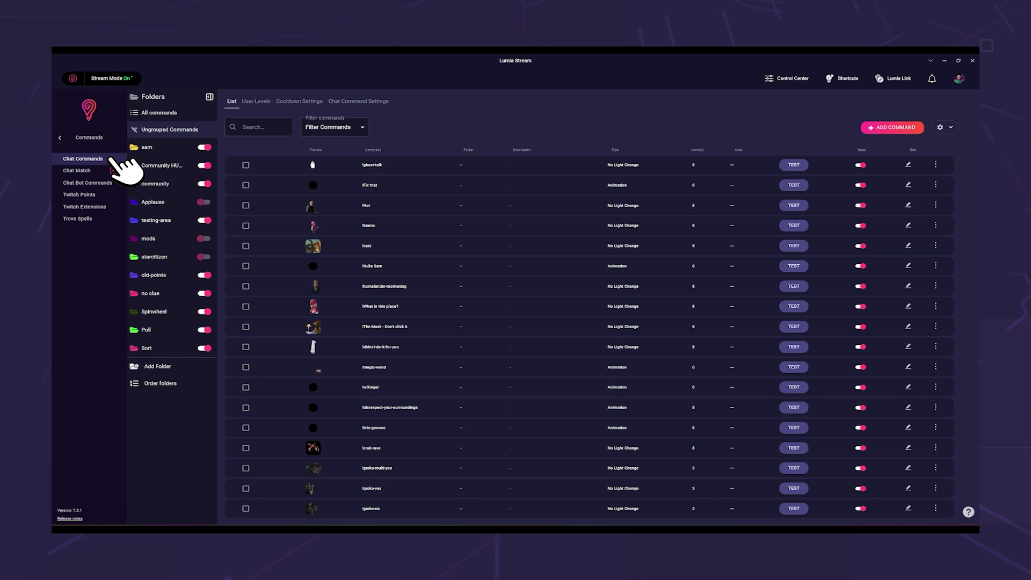
click(892, 129)
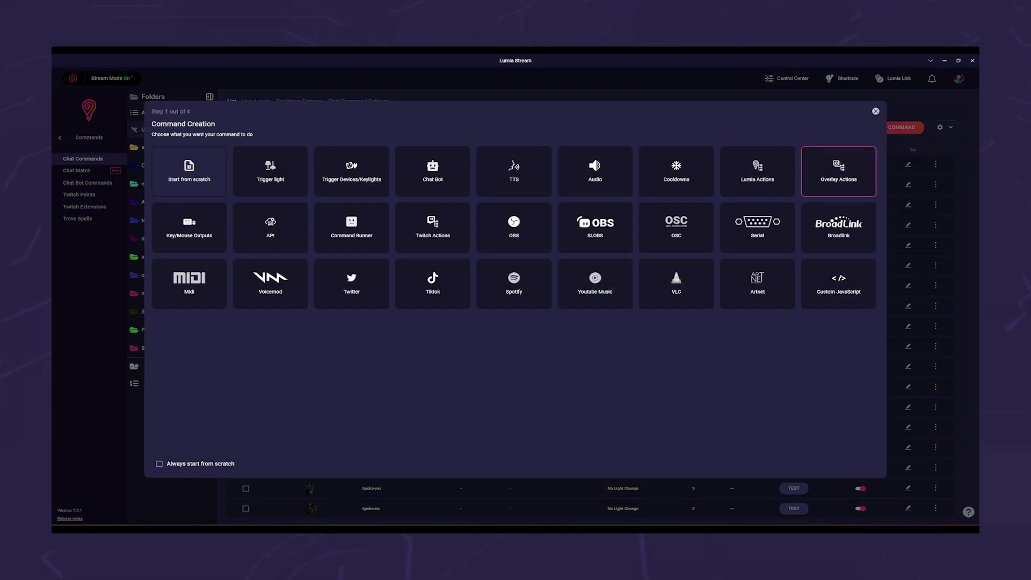
click(838, 171)
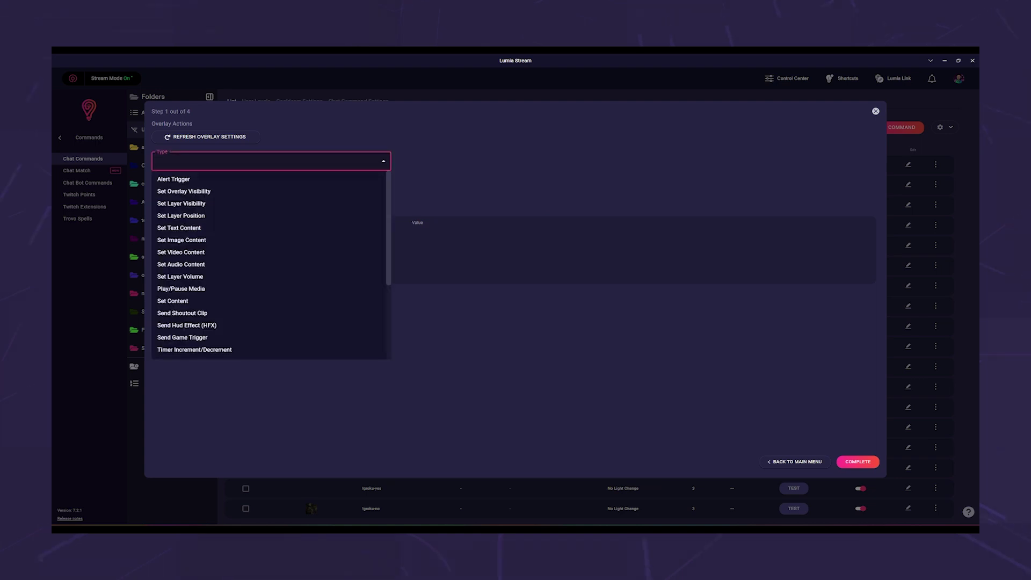
Add a Set Layer Visibility start action for the Spotify alert overlay's Current Queue 3 layer, with the Set to Off box ticked
click(181, 203)
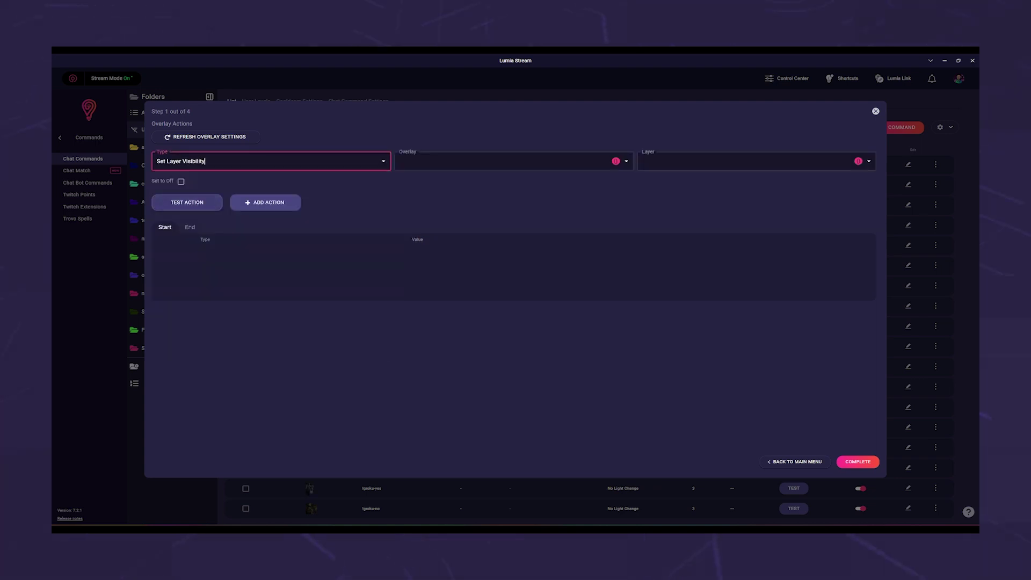
click(505, 161)
scroll(505, 263, down, 2)
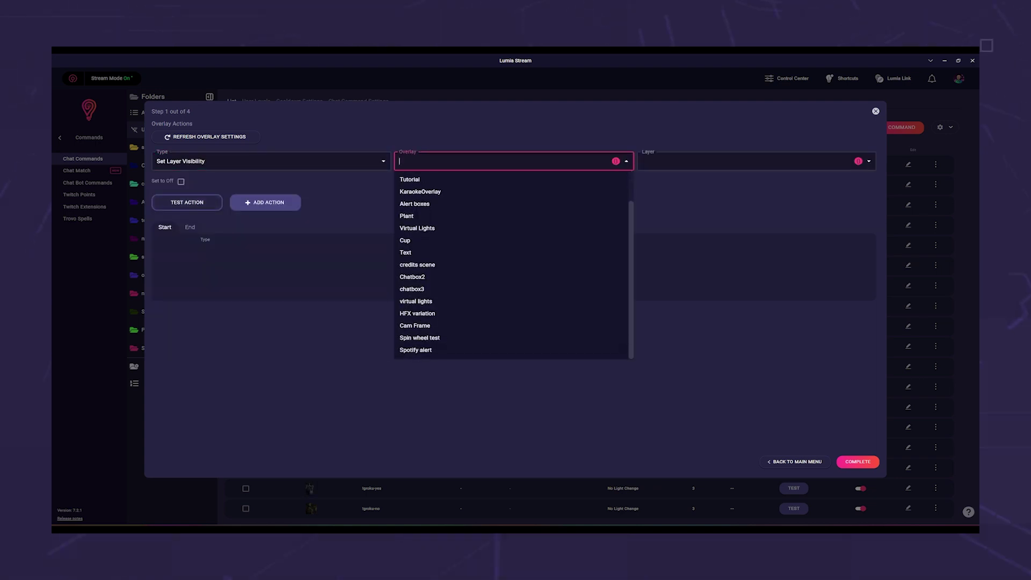
click(415, 350)
click(747, 161)
click(664, 204)
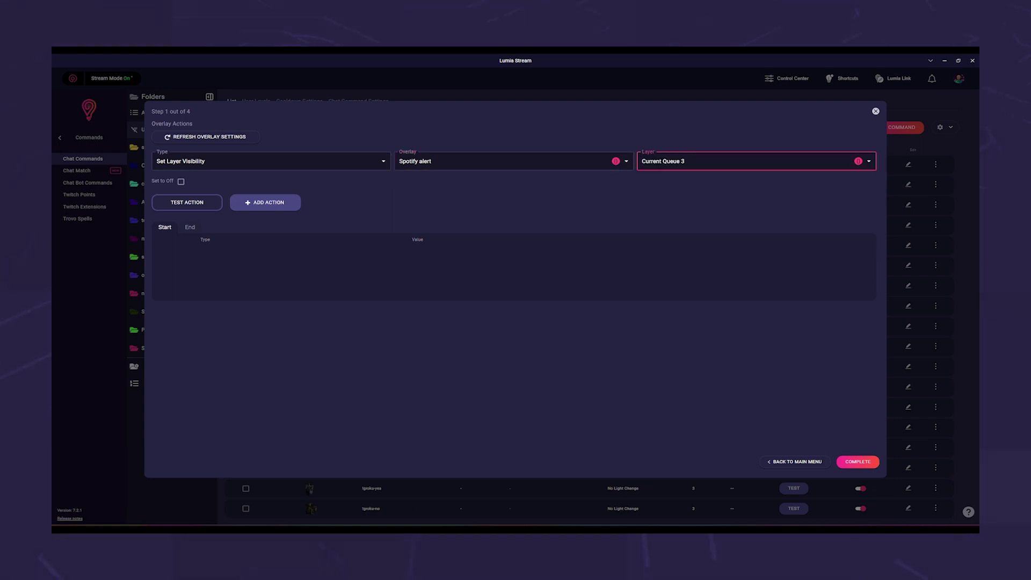
click(181, 182)
click(265, 202)
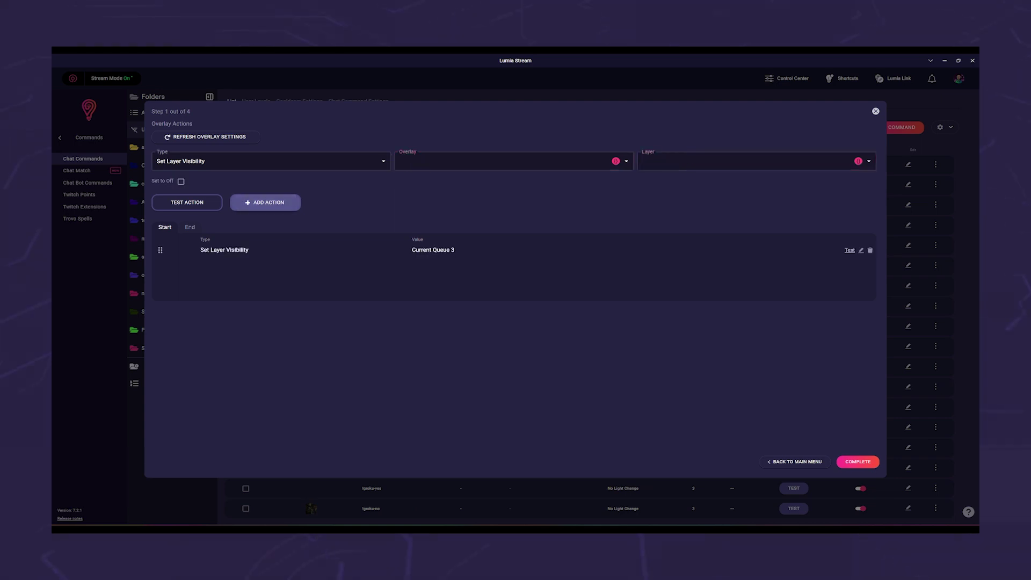
Add a Set Layer Visibility end action for the Spotify alert overlay's Current Queue 3 layer, leaving the Set to Off box unticked
click(190, 227)
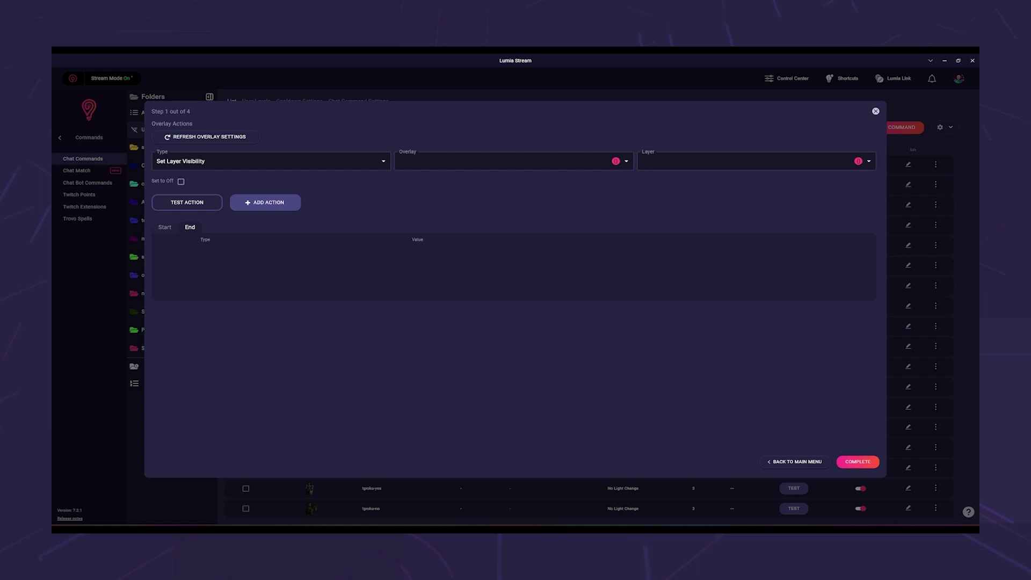
click(505, 161)
scroll(514, 266, down, 2)
click(415, 350)
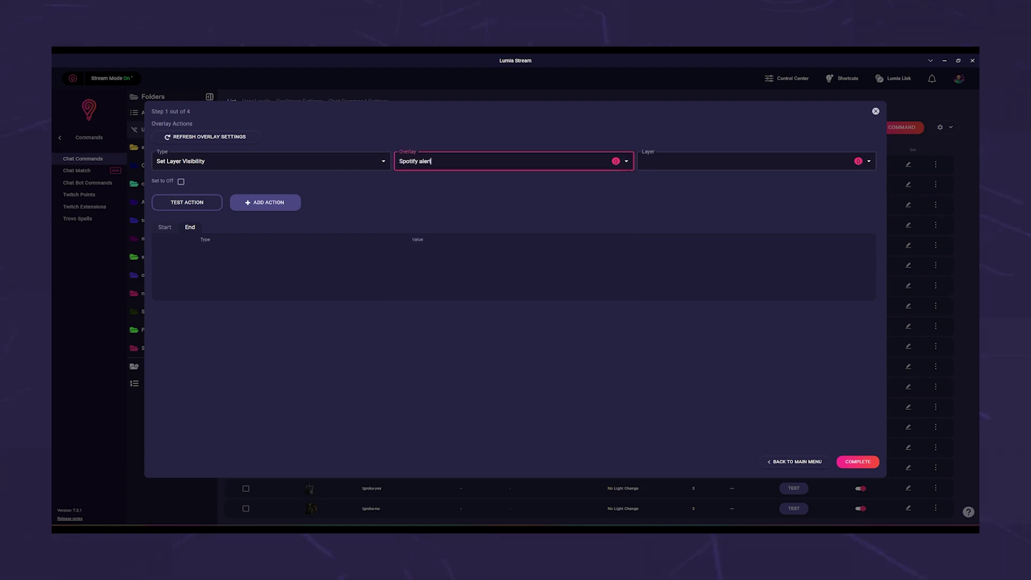
click(746, 161)
click(664, 204)
click(265, 202)
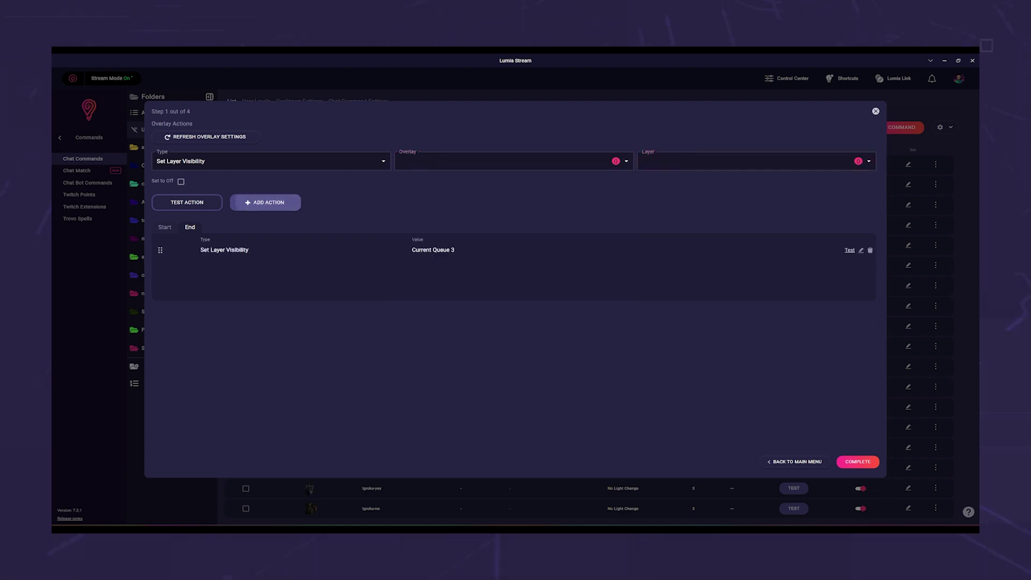
Complete the overlay actions and name the new chat command Jukebox
click(857, 462)
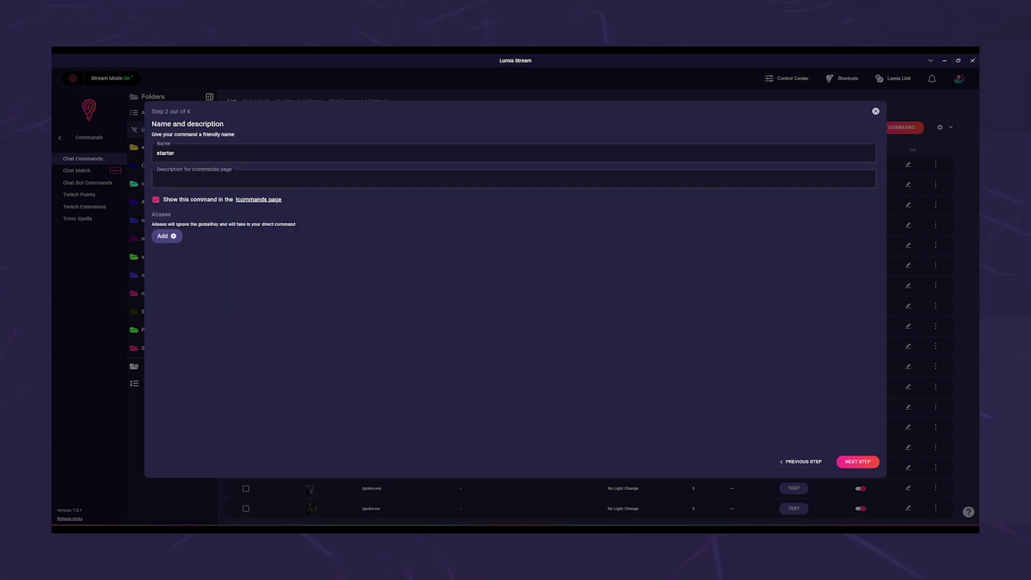
double_click(166, 153)
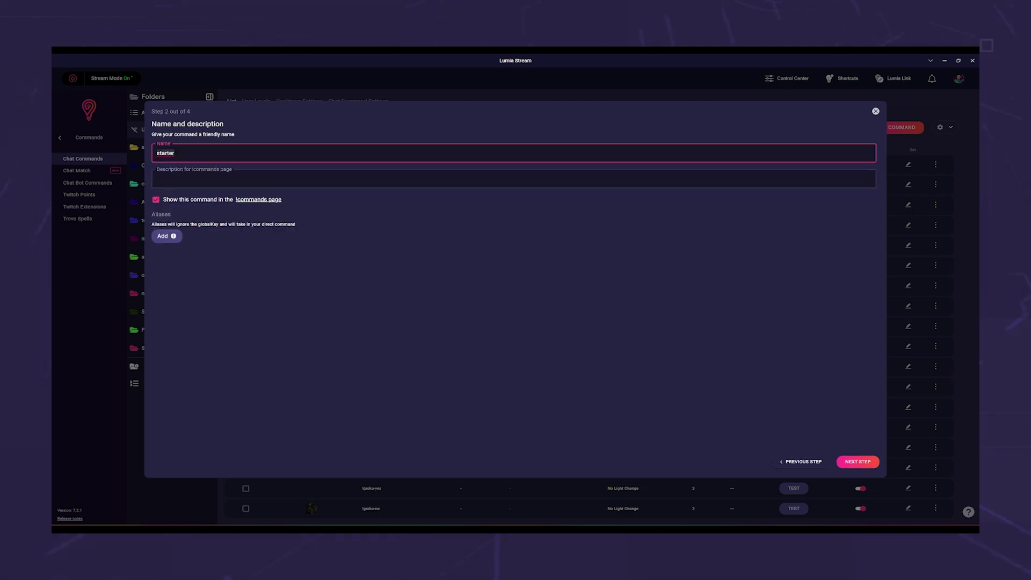
text(Jukebox)
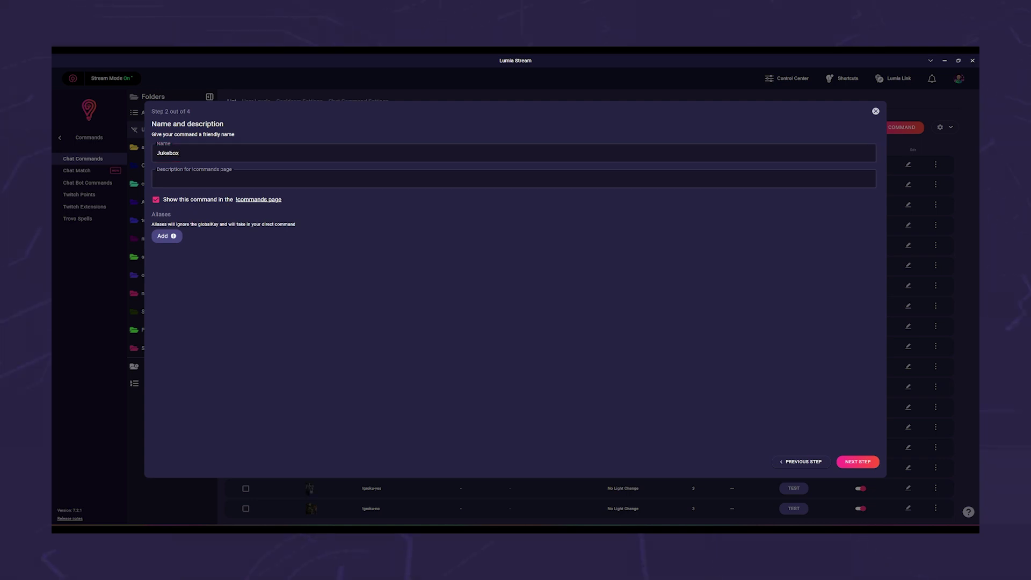
click(857, 462)
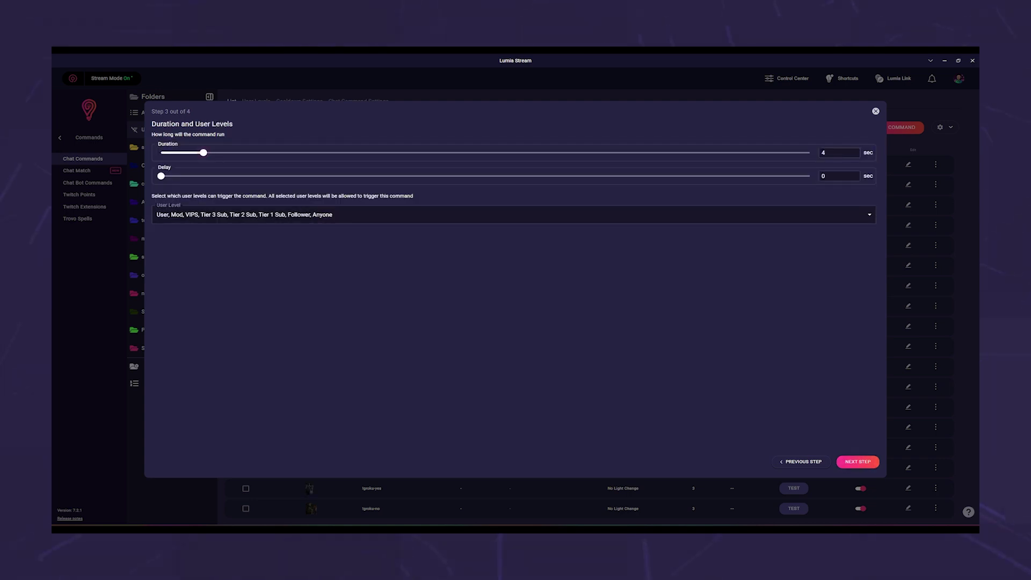
Set the Jukebox command's duration to 12.2 seconds and review which user levels can trigger it
drag(203, 153, 290, 152)
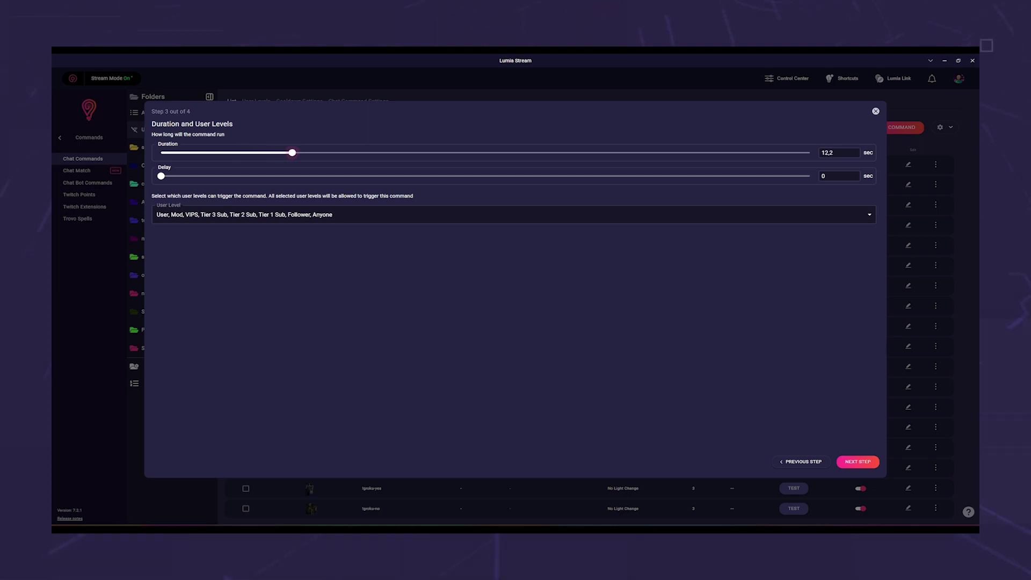
click(323, 214)
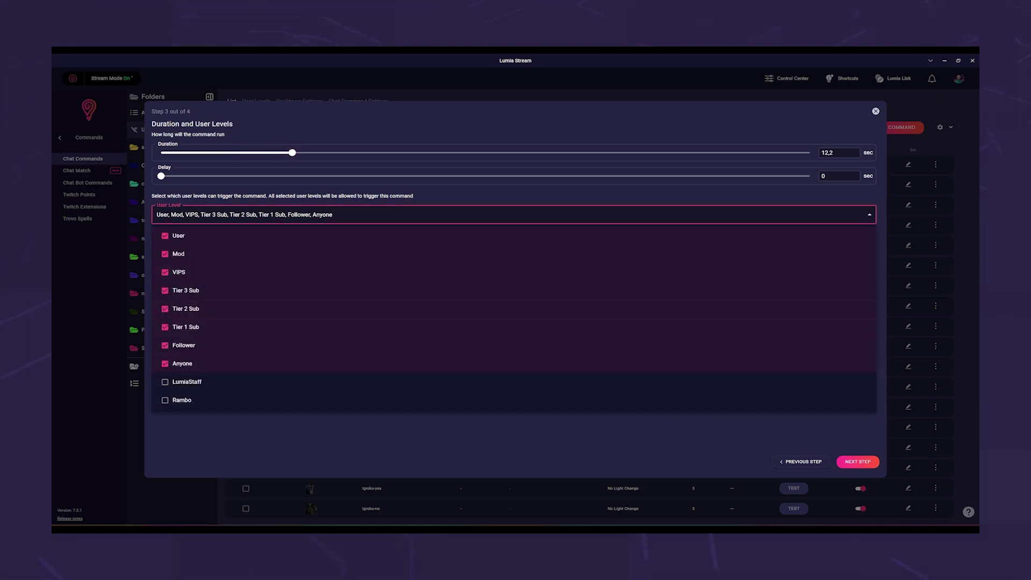
key(Escape)
key(Return)
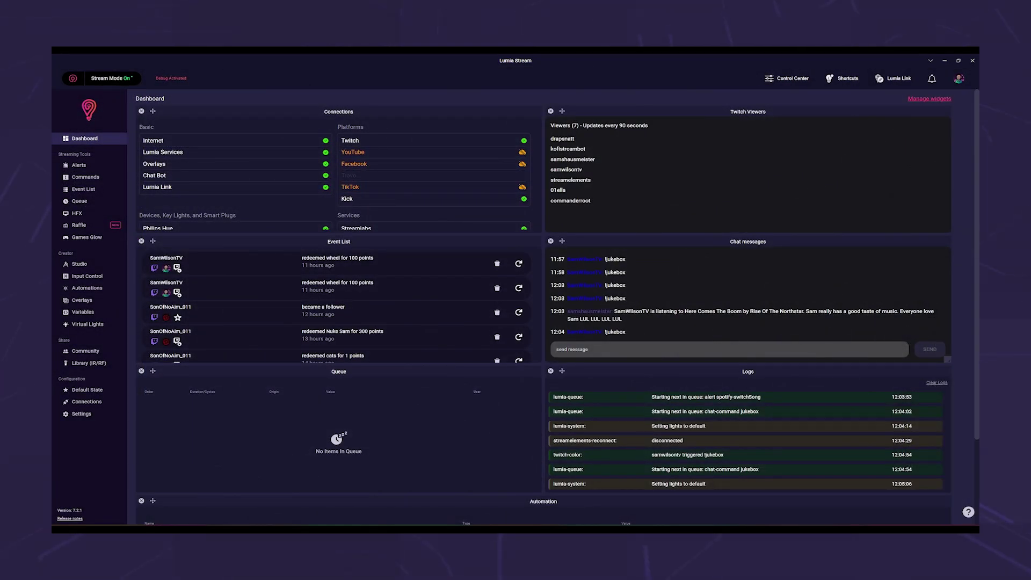
Test the command by sending !jukebox in the dashboard's chat messages
click(559, 349)
text(!jukebox)
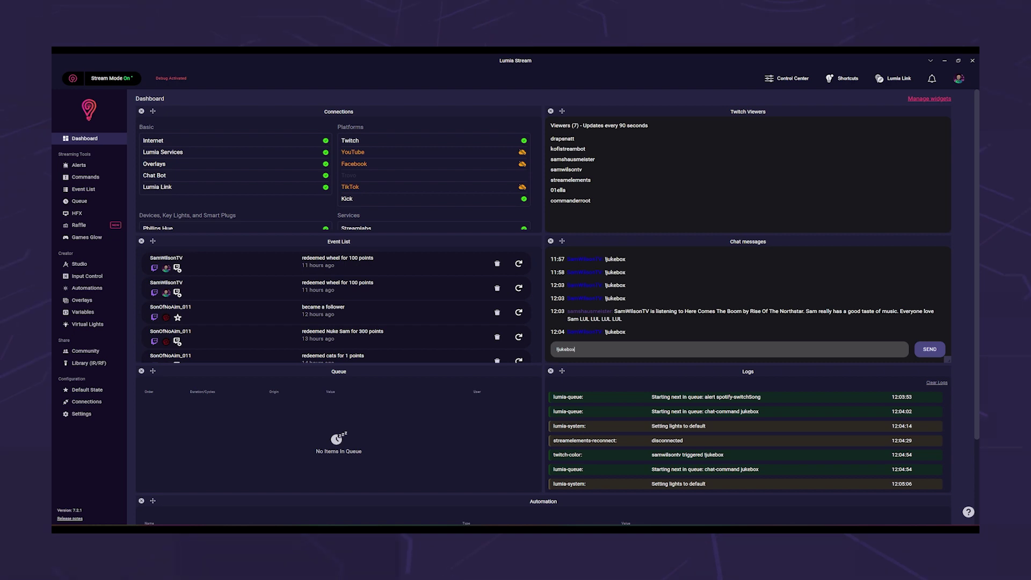
key(Return)
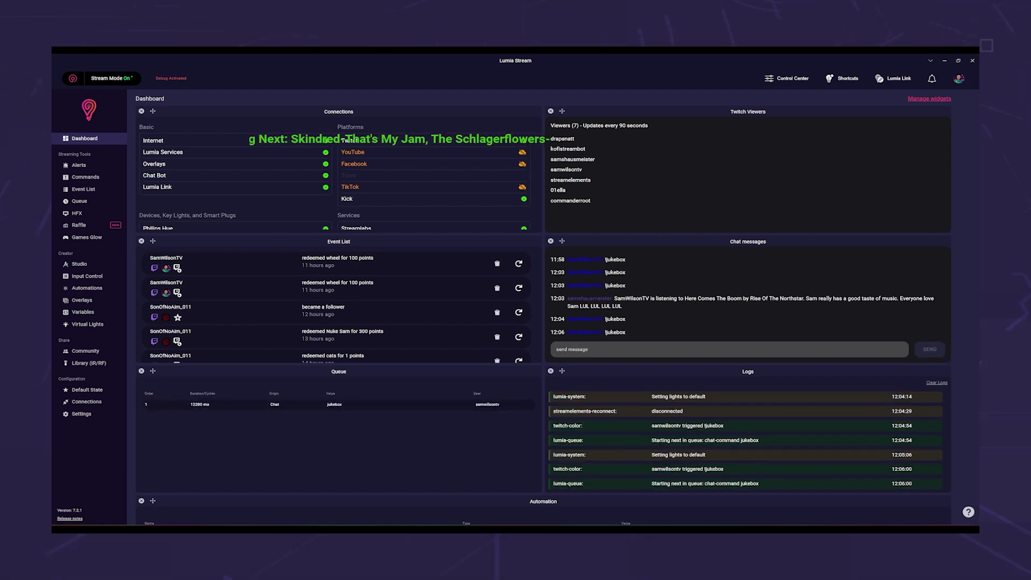